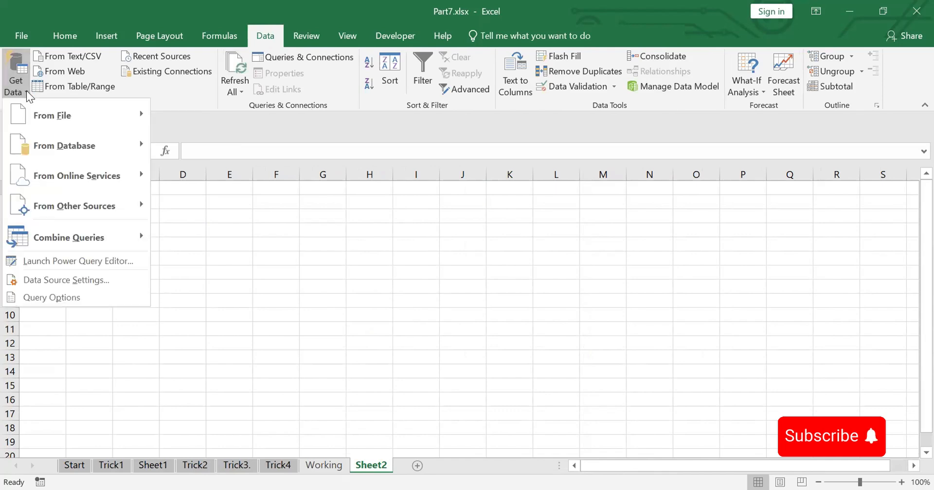
Import PDF3.pdf from the Desktop folder as a workbook data source, with the file filter set to All Files
mouse_move(63, 115)
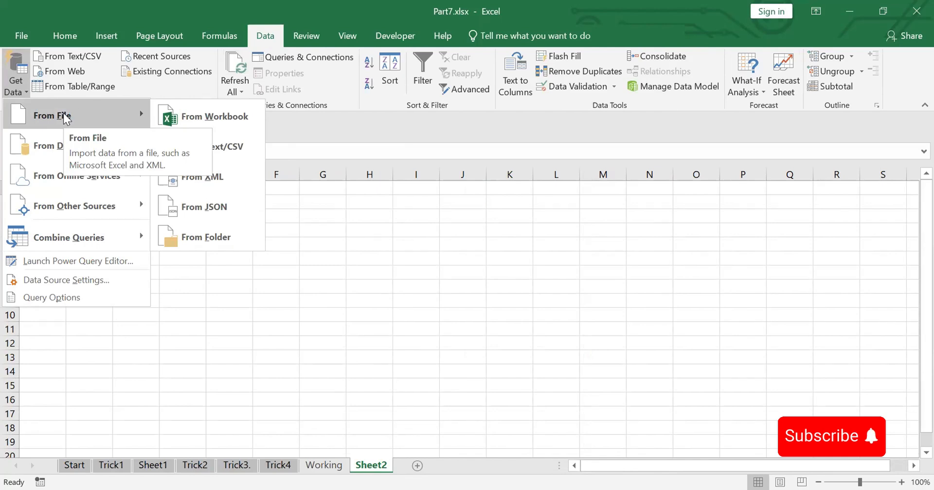
click(214, 116)
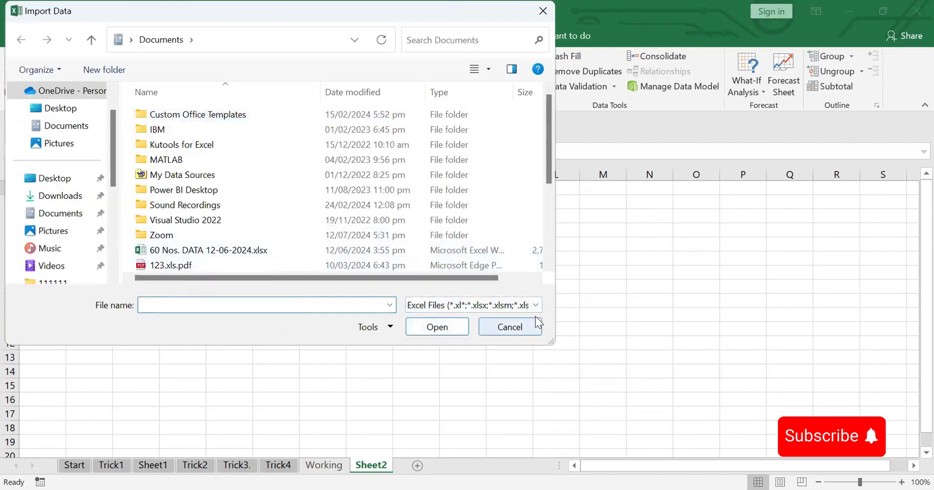
click(532, 304)
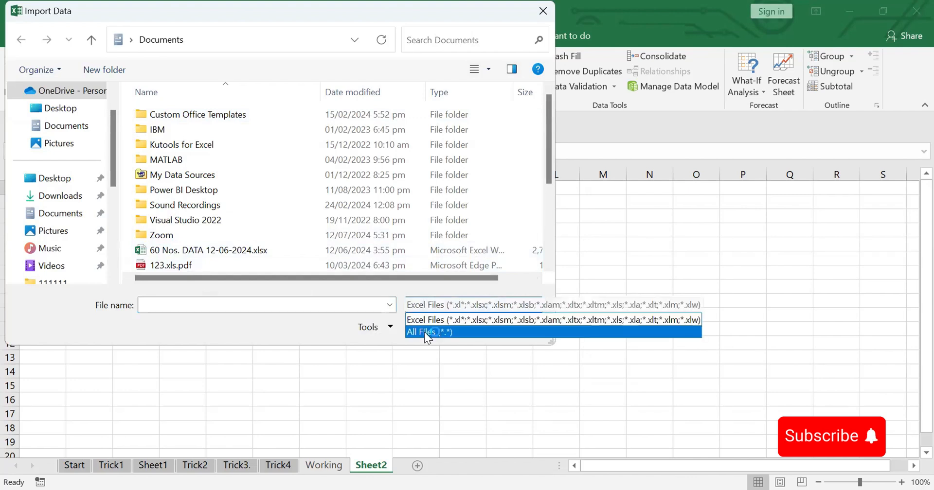
click(425, 332)
click(49, 179)
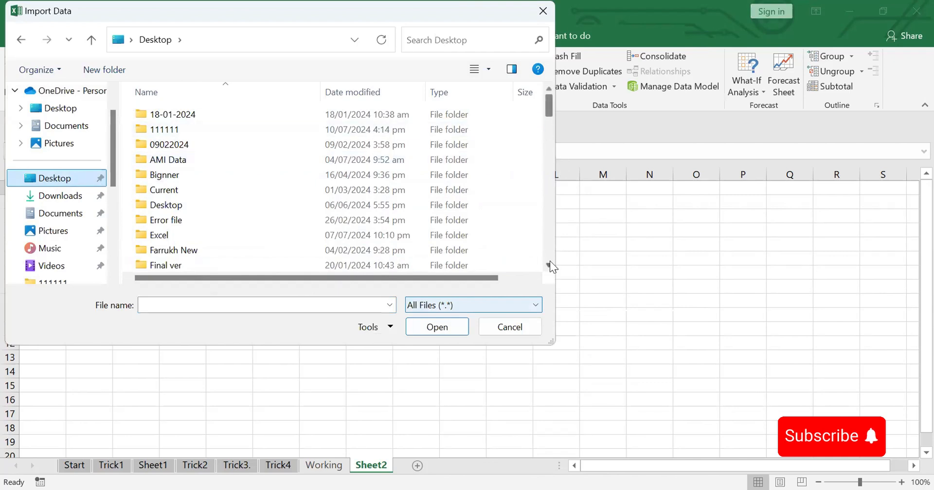
scroll(550, 260, down, 4)
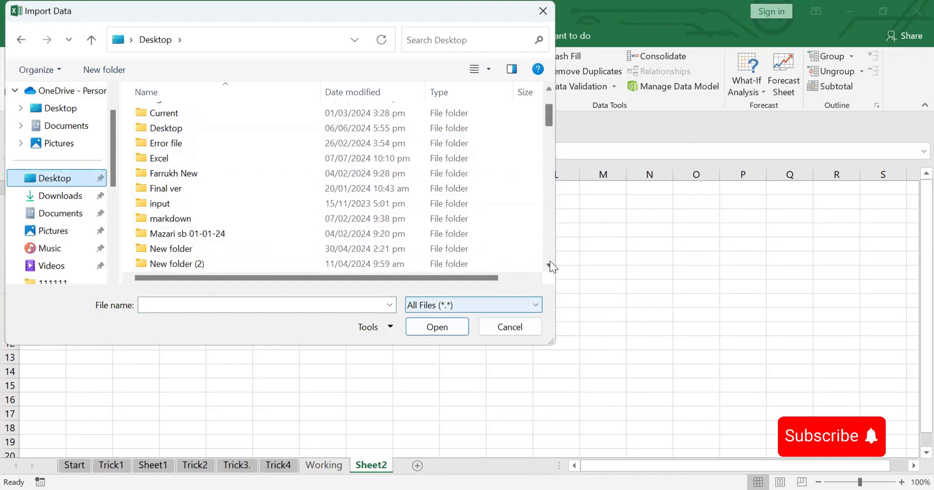
scroll(549, 261, down, 10)
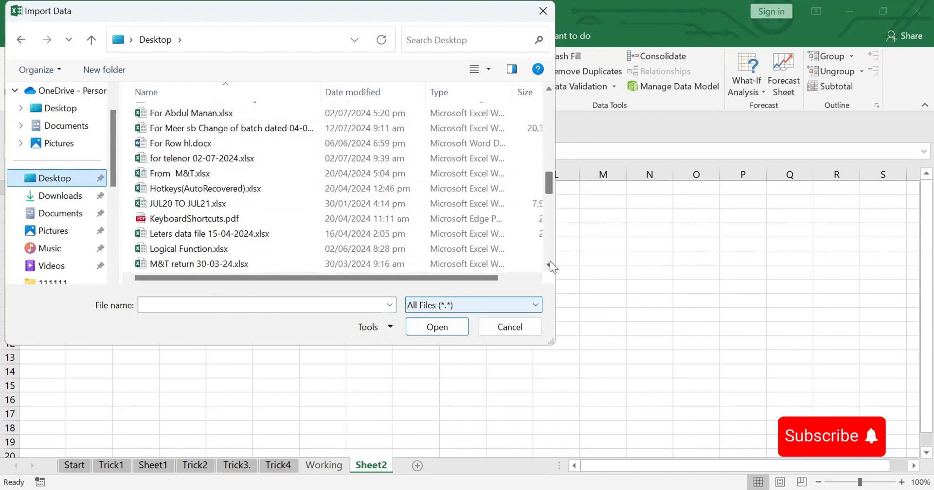
scroll(550, 261, down, 2)
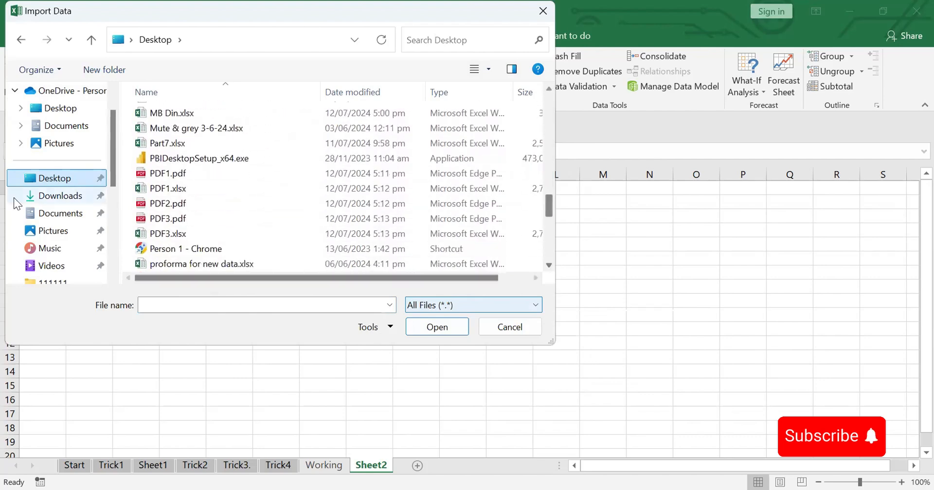
double_click(162, 219)
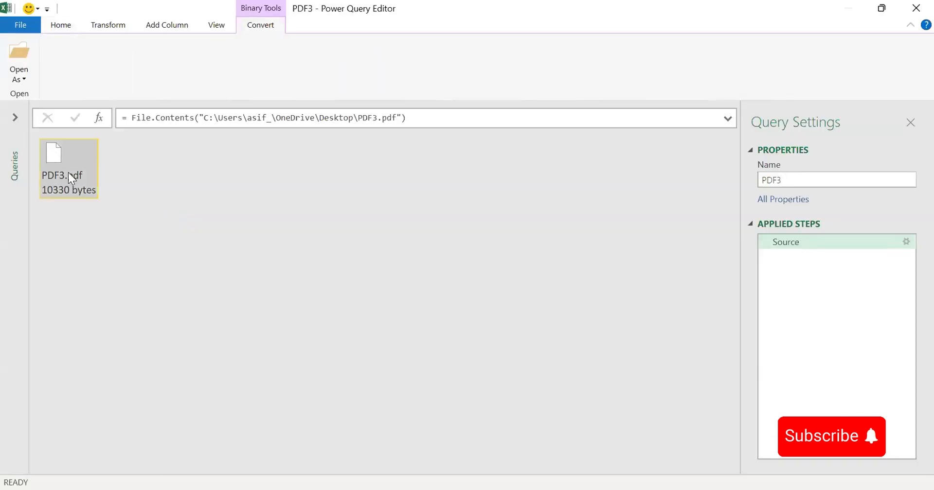
Open the PDF3 file's contents, drill into the data of Table001 and use its first row as headers
double_click(55, 153)
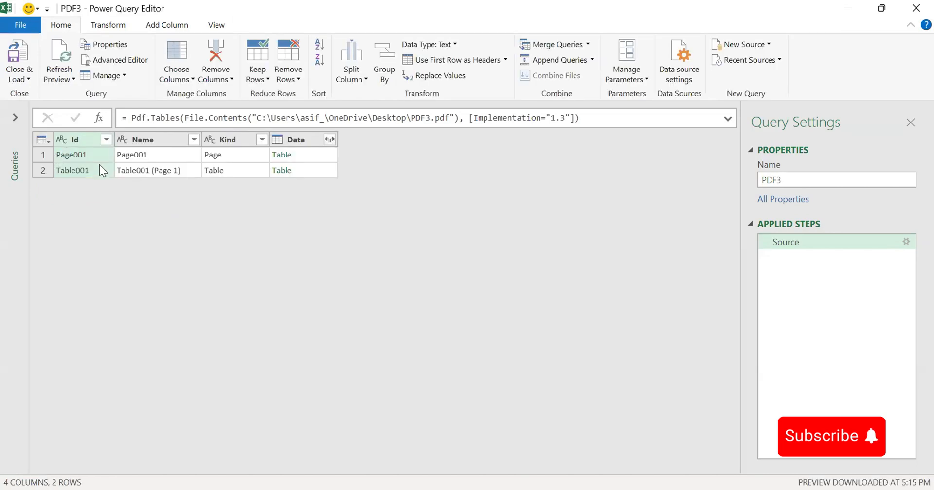
click(283, 171)
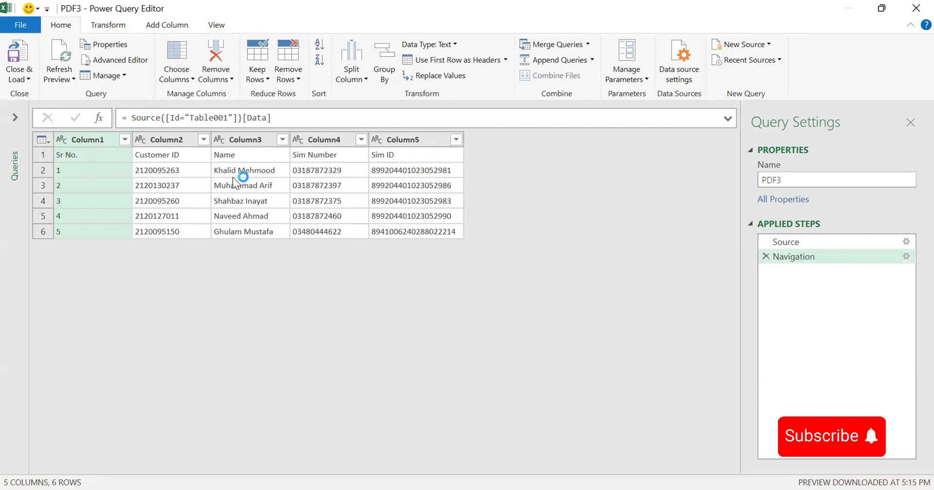
click(49, 141)
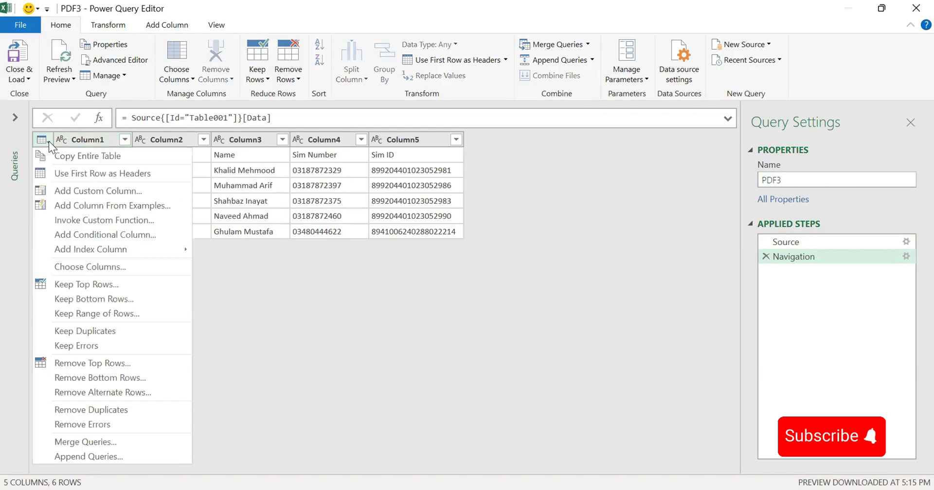
click(85, 171)
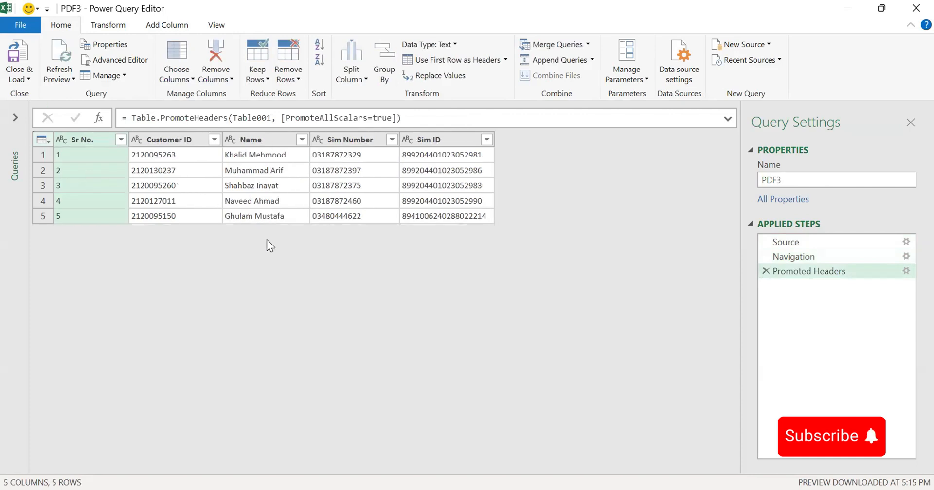
Close and load the PDF3 query into a worksheet, and convert the loaded table to a normal range
click(26, 74)
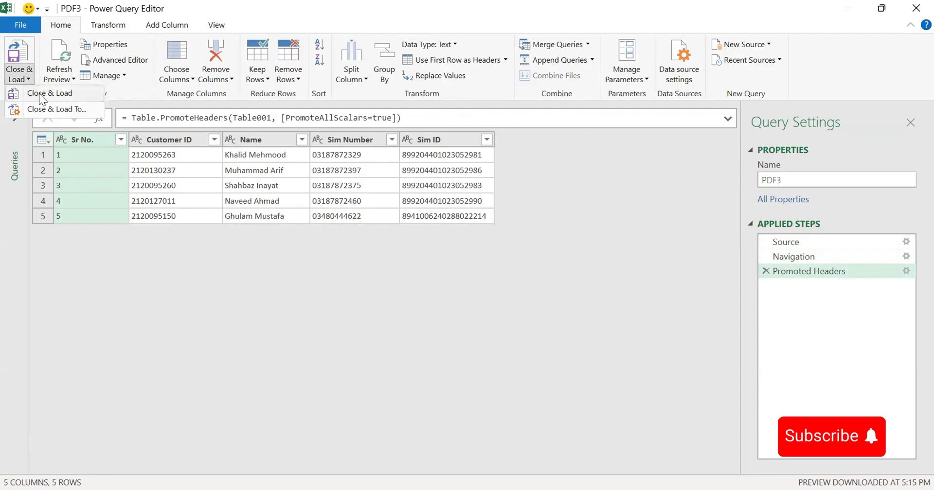
click(40, 96)
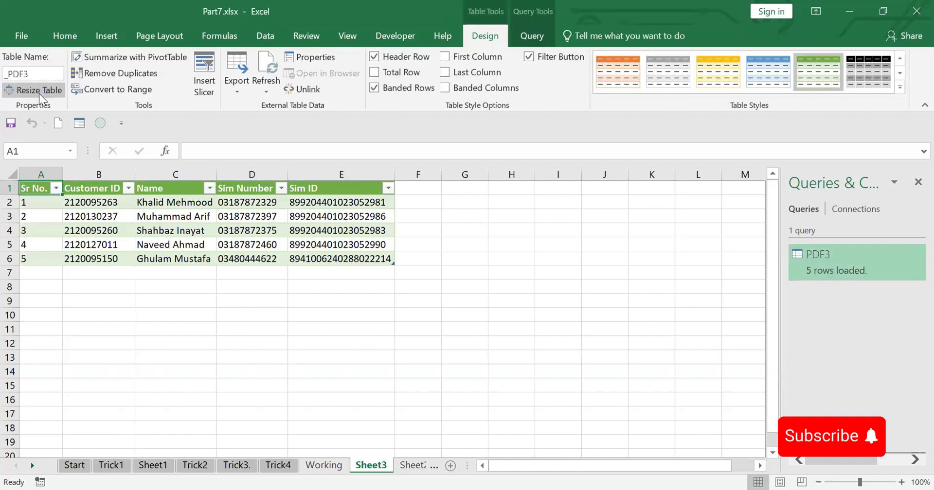
click(317, 247)
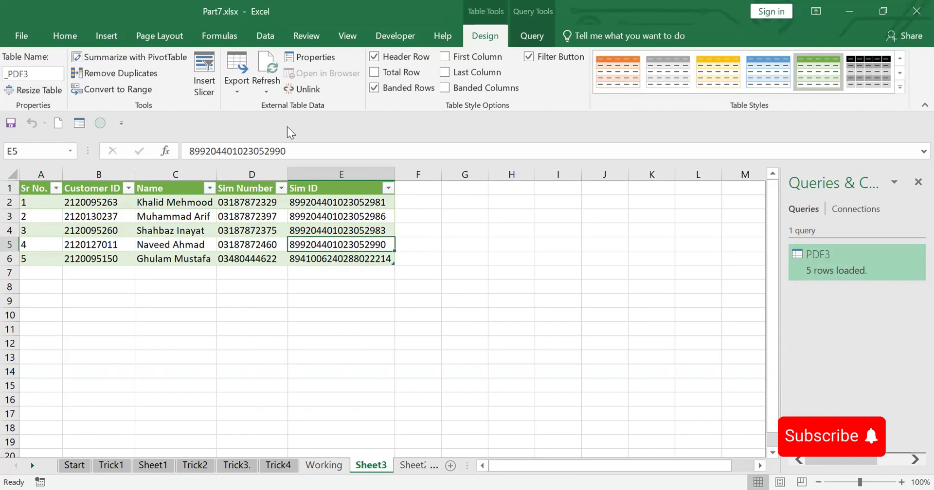
click(112, 89)
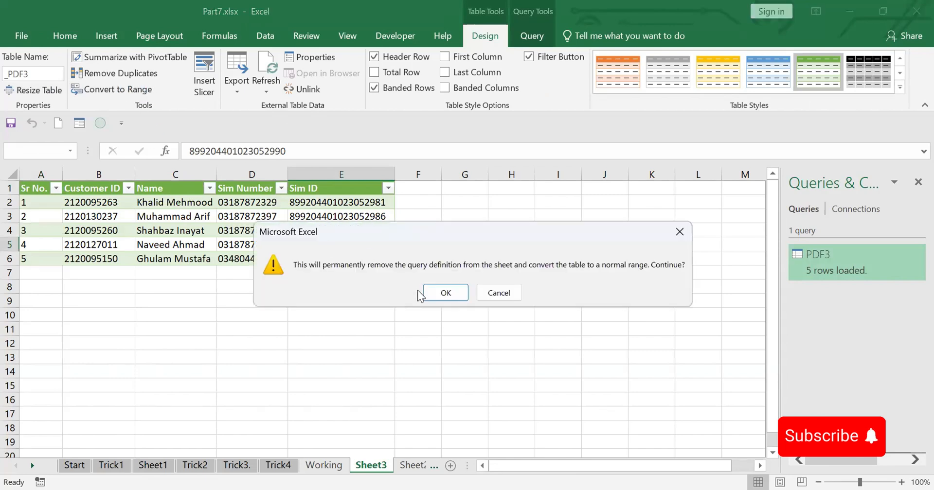
click(440, 293)
click(296, 318)
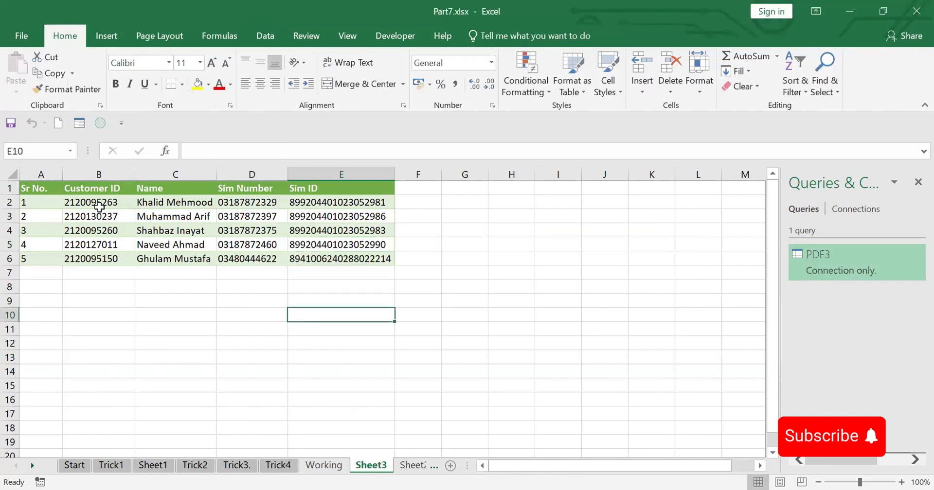
click(190, 215)
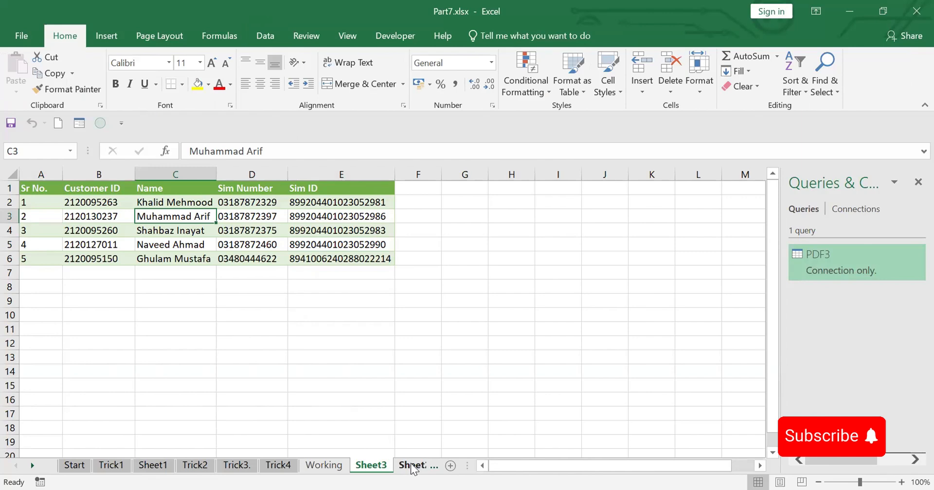
Add a new blank worksheet beside Sheet3 and make it the active sheet
click(451, 466)
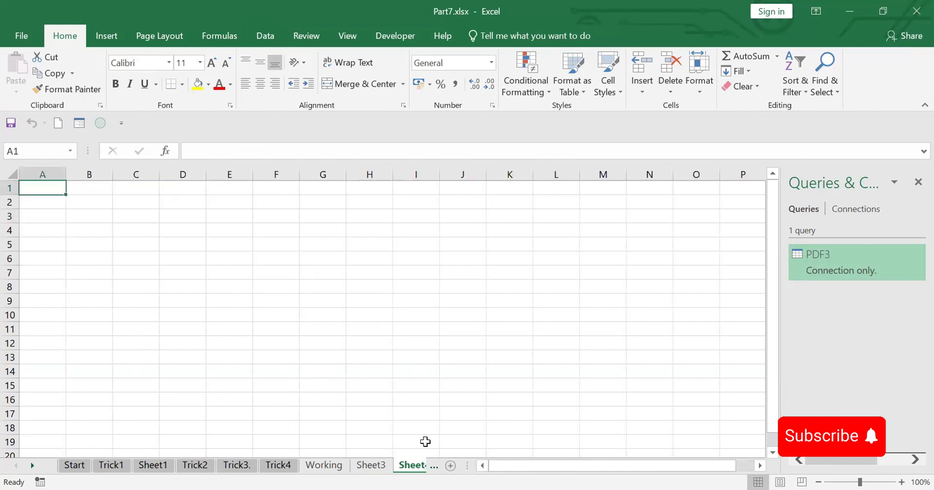
click(376, 466)
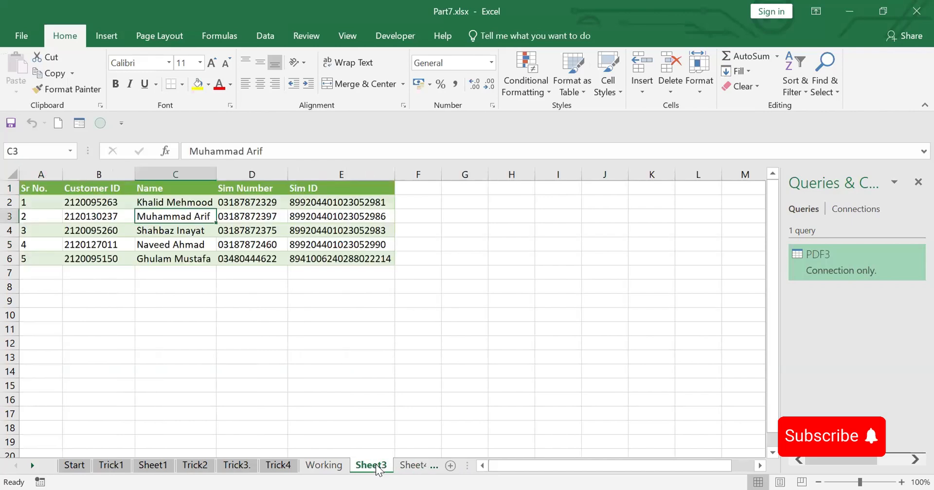
click(406, 466)
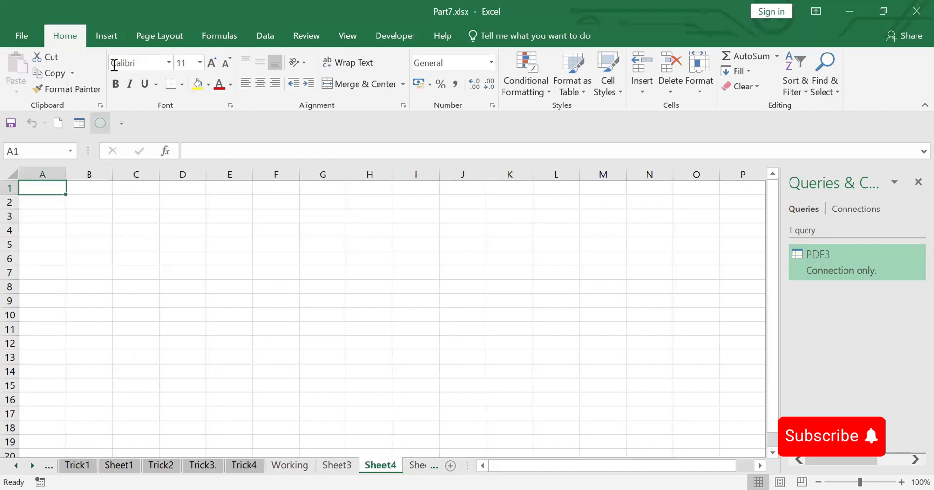
Import PDF2.pdf from the Desktop folder as a workbook data source, with all file types shown
click(268, 37)
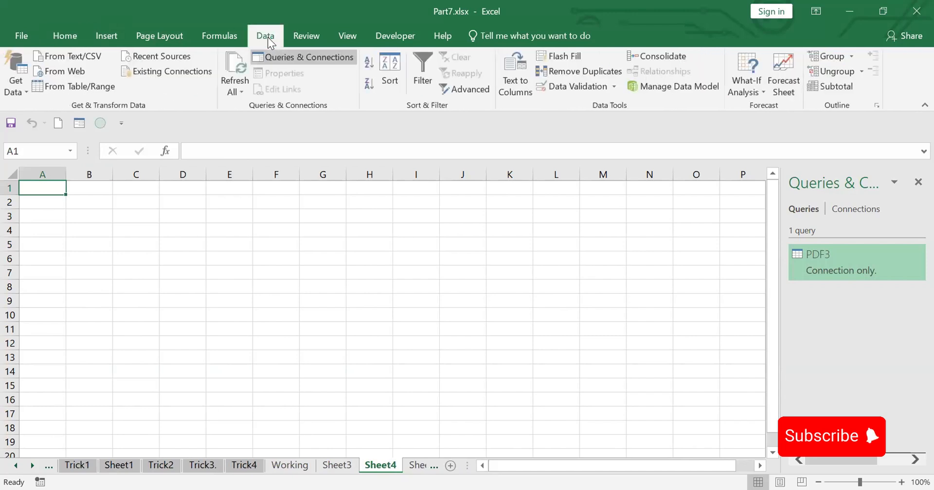
click(27, 92)
mouse_move(95, 114)
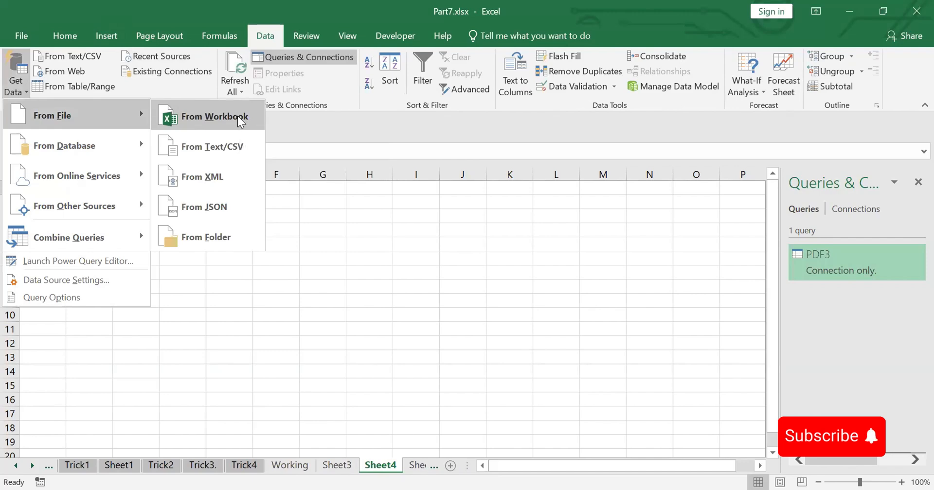
click(237, 116)
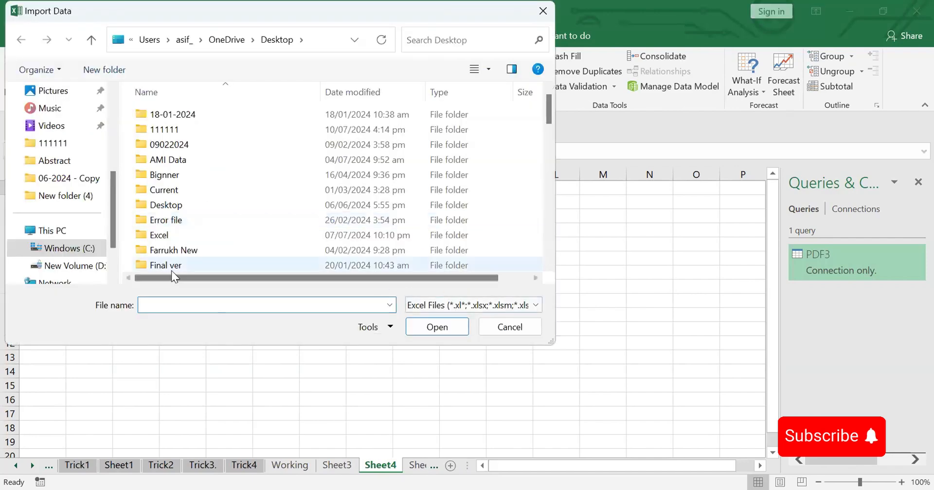
scroll(57, 199, up, 3)
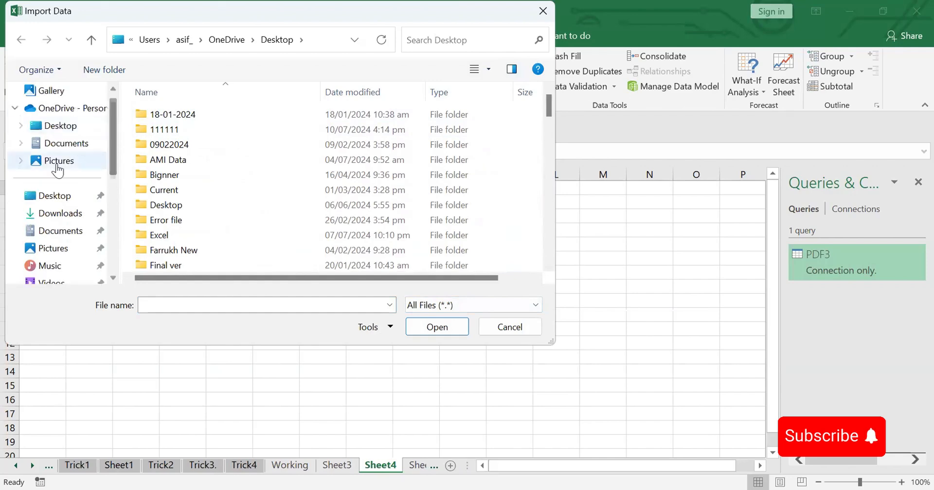
click(57, 197)
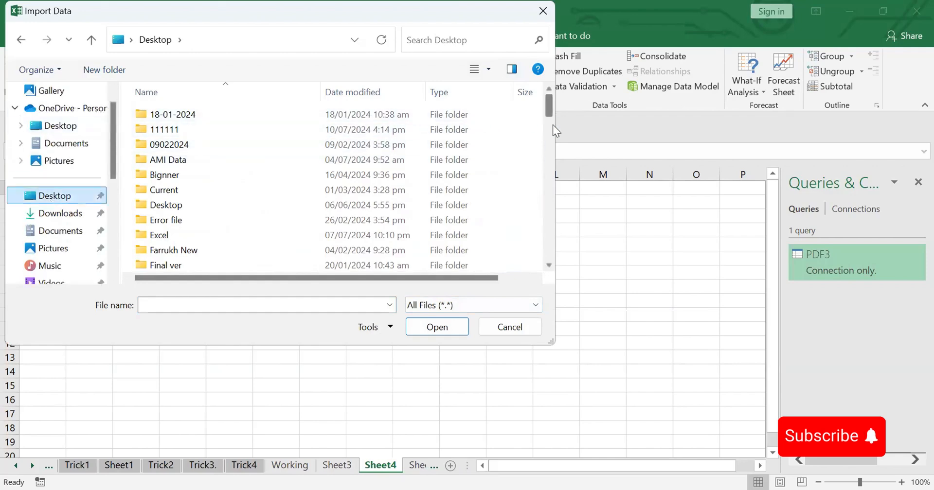
drag(549, 112, 555, 222)
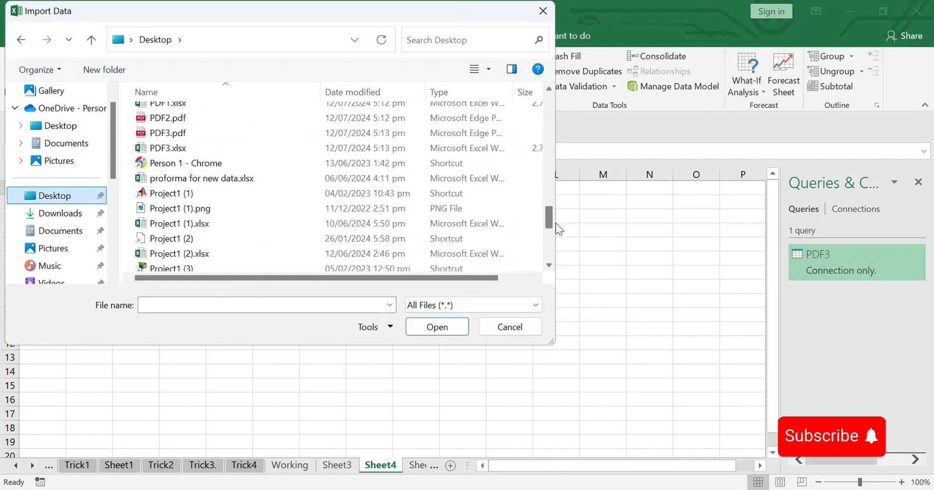
click(172, 118)
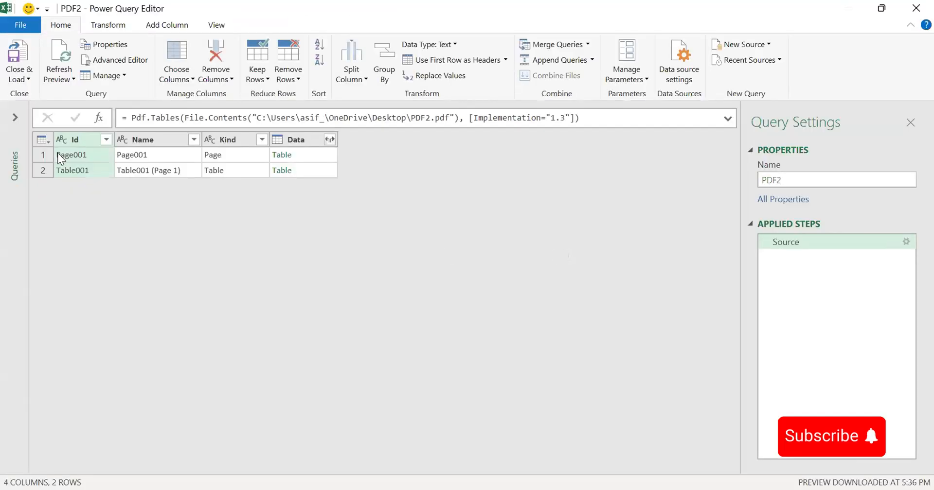
Drill into the data of Table001 in the PDF2 query and use its first row as headers
click(292, 166)
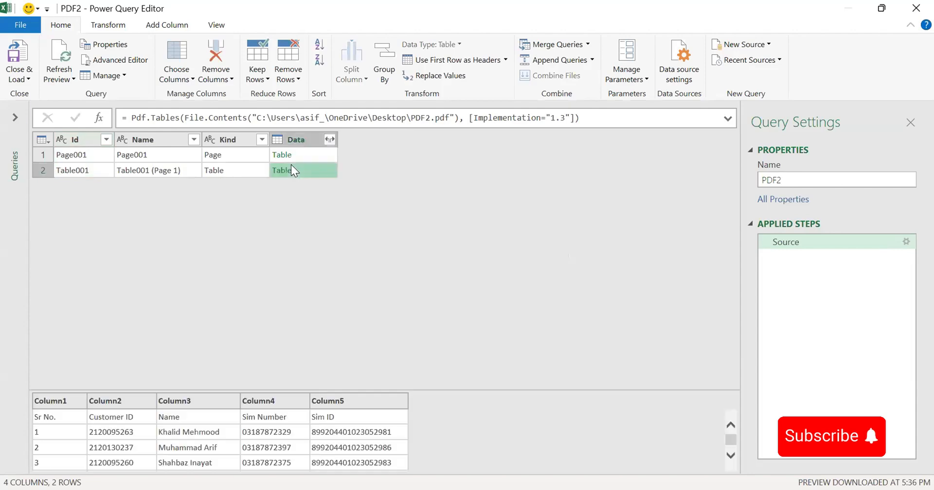
click(287, 171)
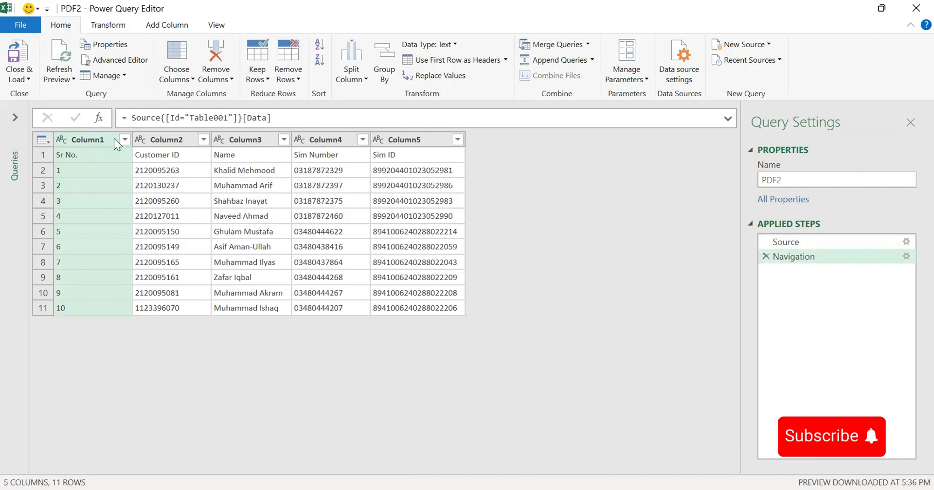
click(48, 140)
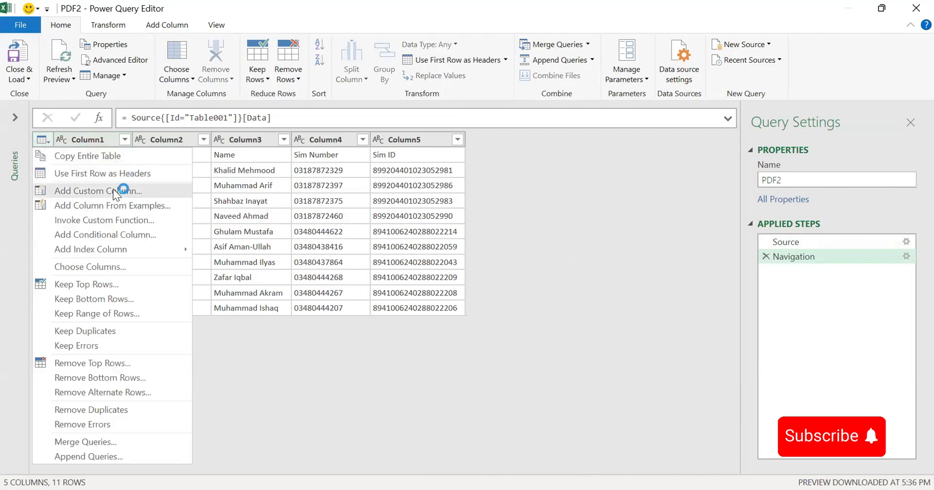
click(108, 173)
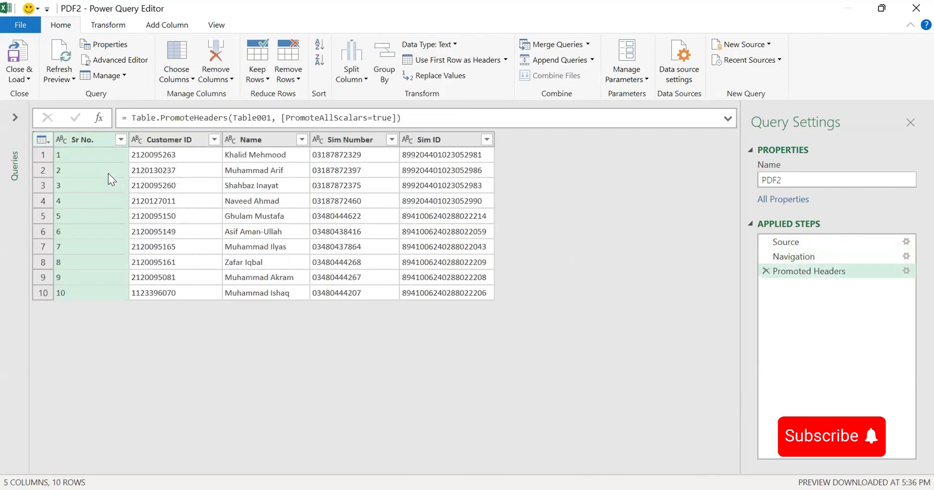
Close and load the PDF2 query into a worksheet, and convert the loaded table to a normal range
click(29, 77)
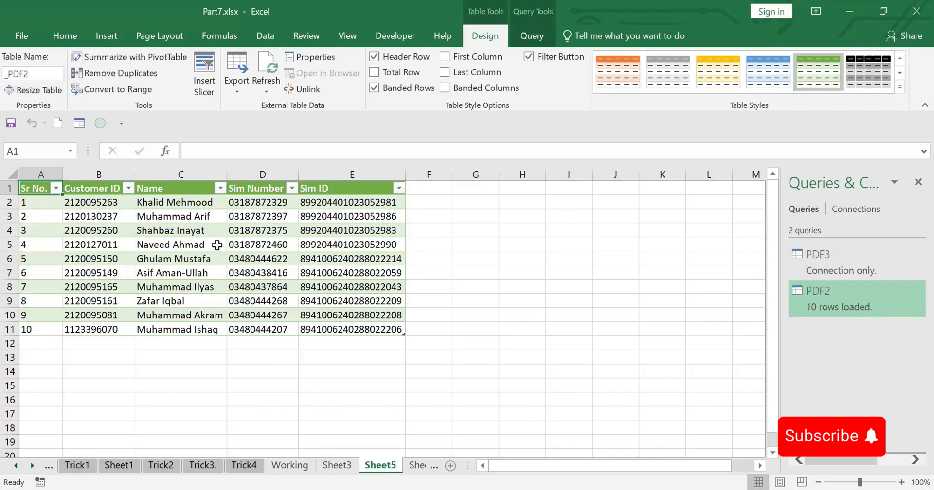
click(126, 87)
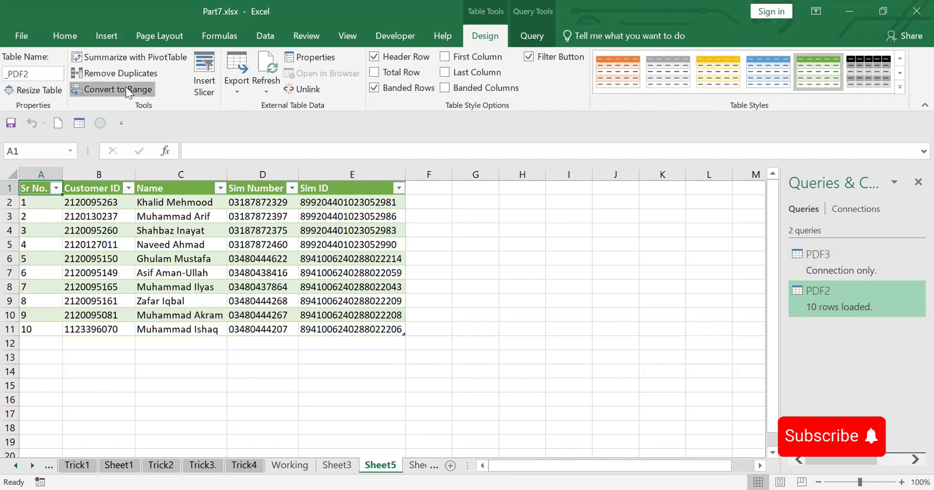
click(446, 293)
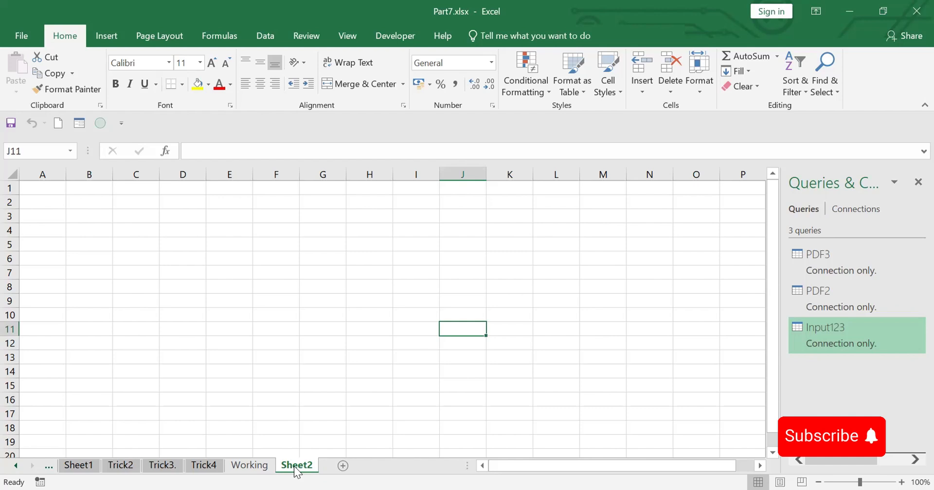
Import the Desktop folder Input123 as a folder data source and open its file list in the Power Query Editor
click(263, 38)
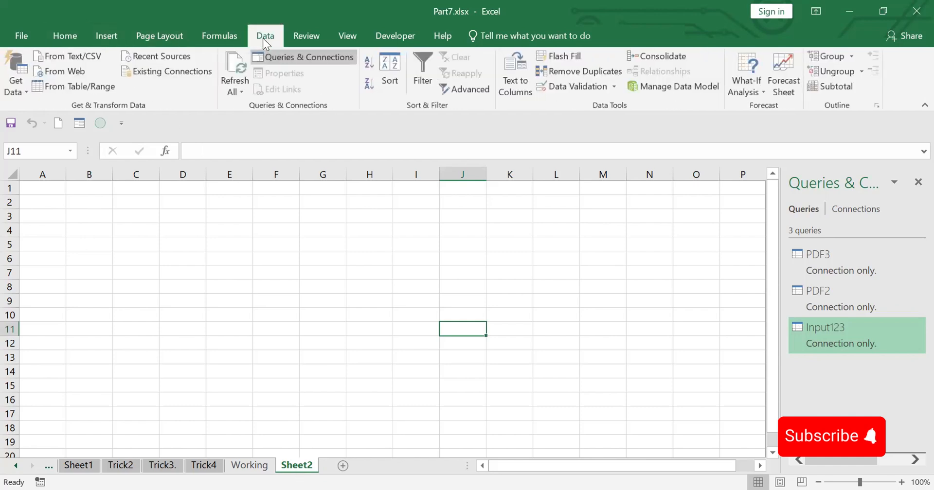
click(25, 93)
mouse_move(45, 110)
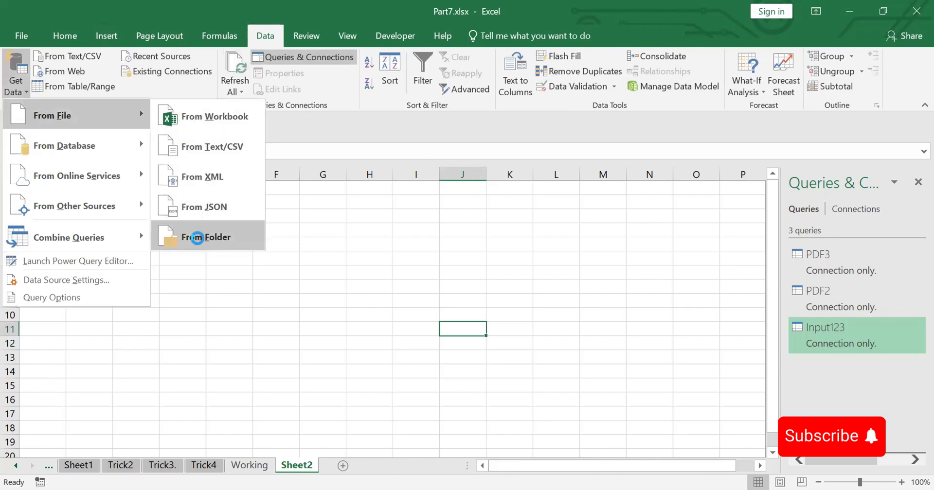
click(197, 238)
double_click(407, 258)
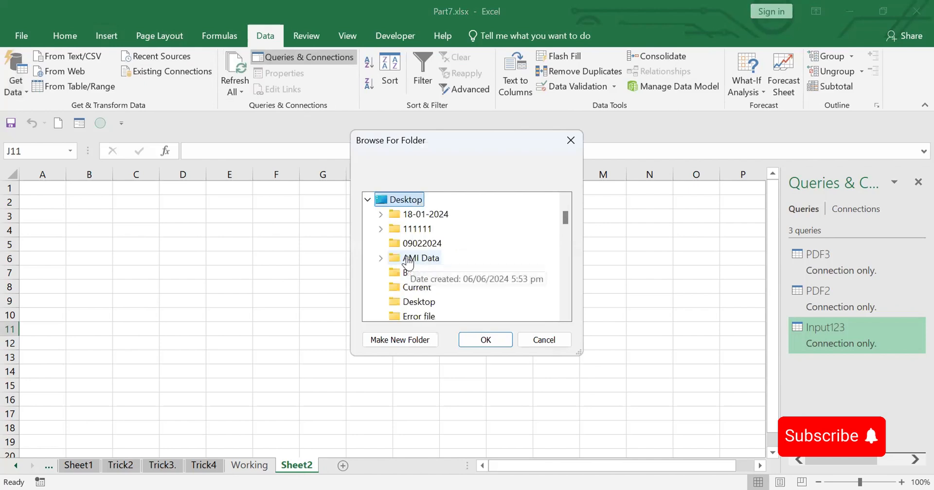
click(566, 316)
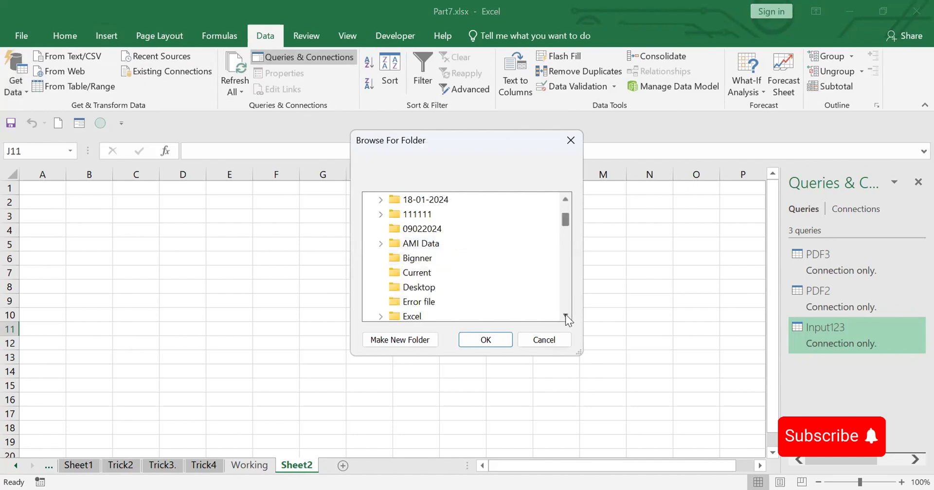
click(565, 316)
click(565, 315)
click(565, 315)
click(565, 315)
click(565, 315)
click(566, 316)
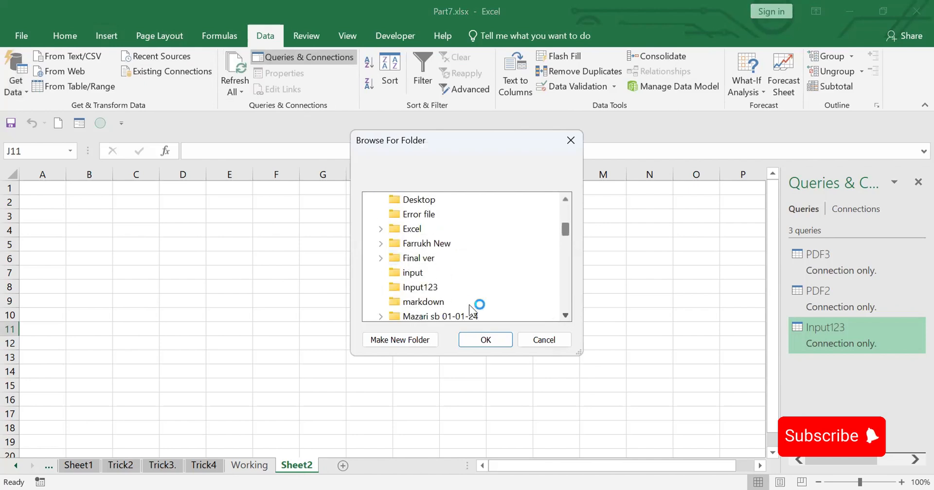
click(421, 288)
click(481, 340)
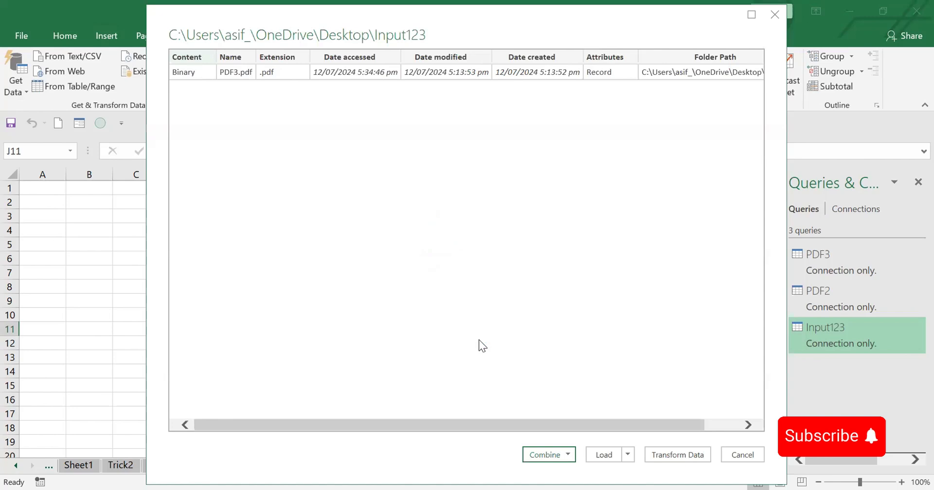
click(674, 457)
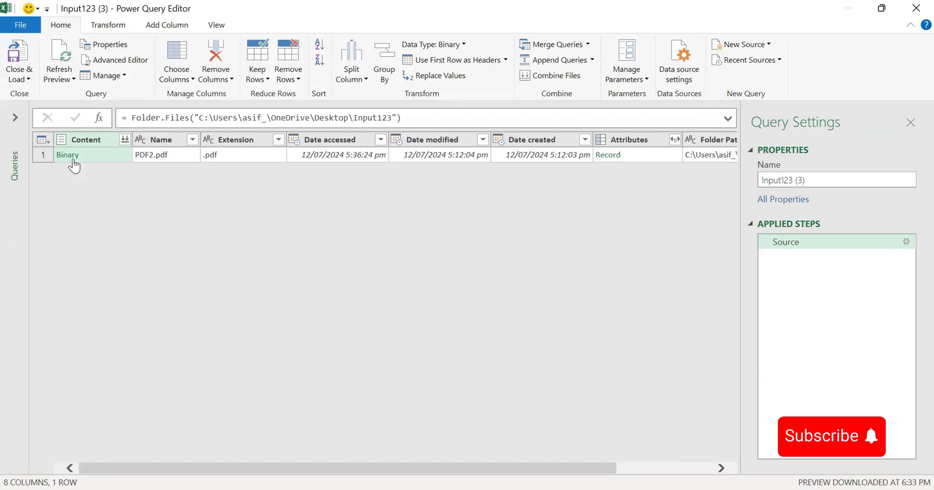
Drill through PDF2.pdf in the folder query to the data of Table001 and use its first row as headers
click(70, 156)
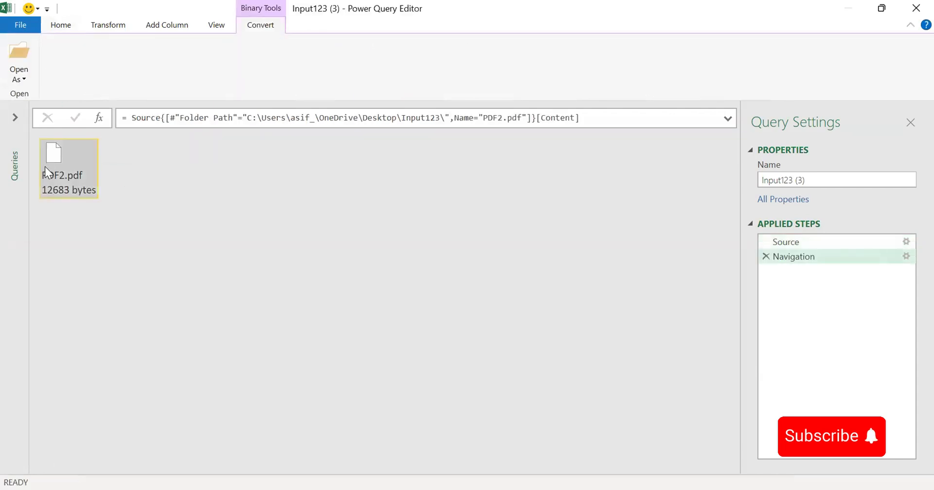
double_click(52, 159)
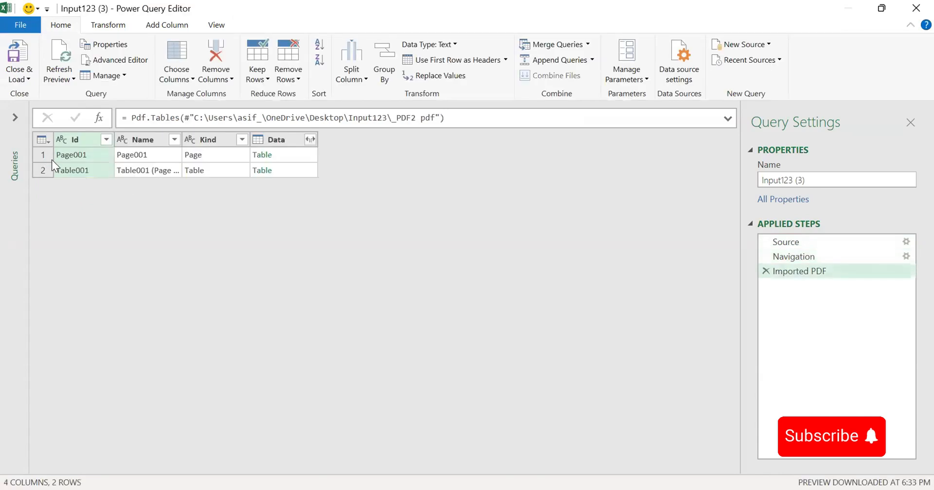
click(263, 170)
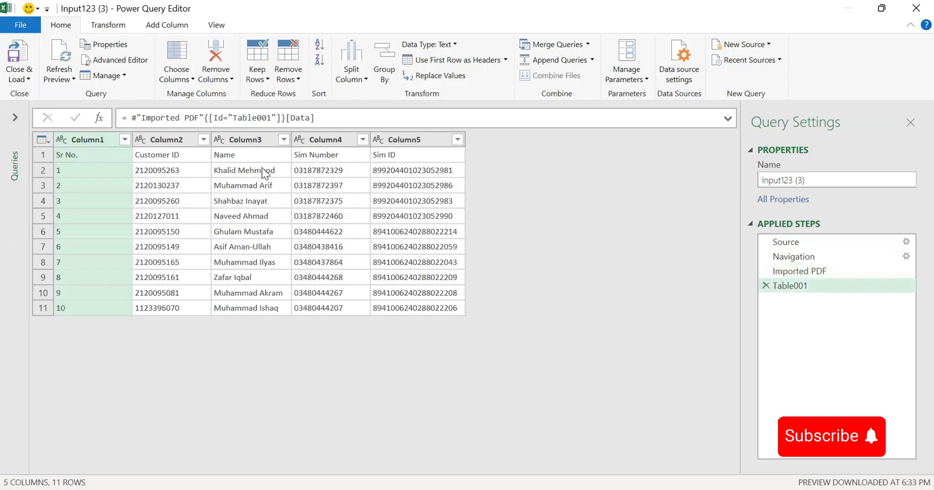
click(48, 140)
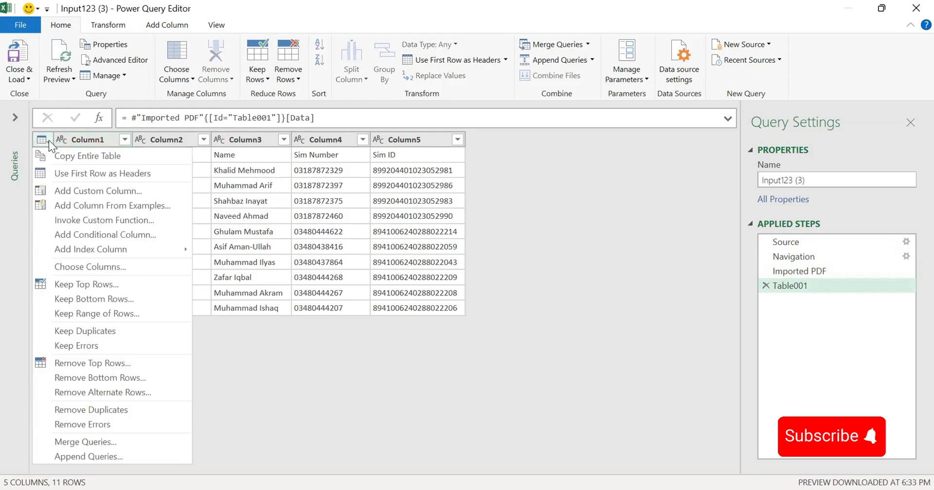
click(85, 174)
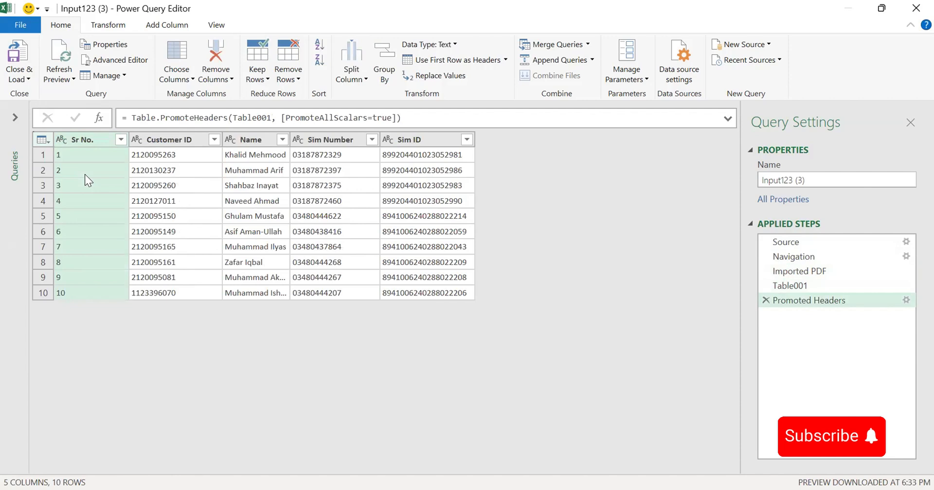
Close and load the Input123 query into a worksheet, and refresh the loaded table from its source folder
click(25, 73)
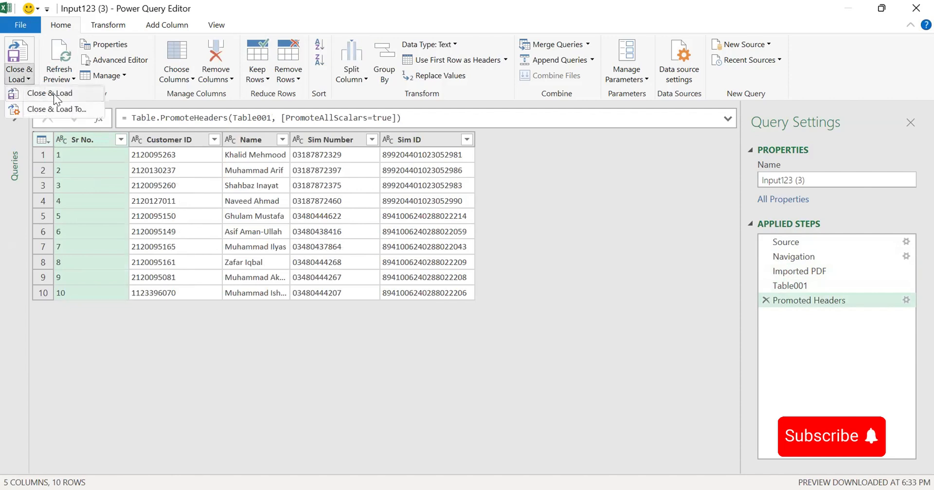
click(53, 94)
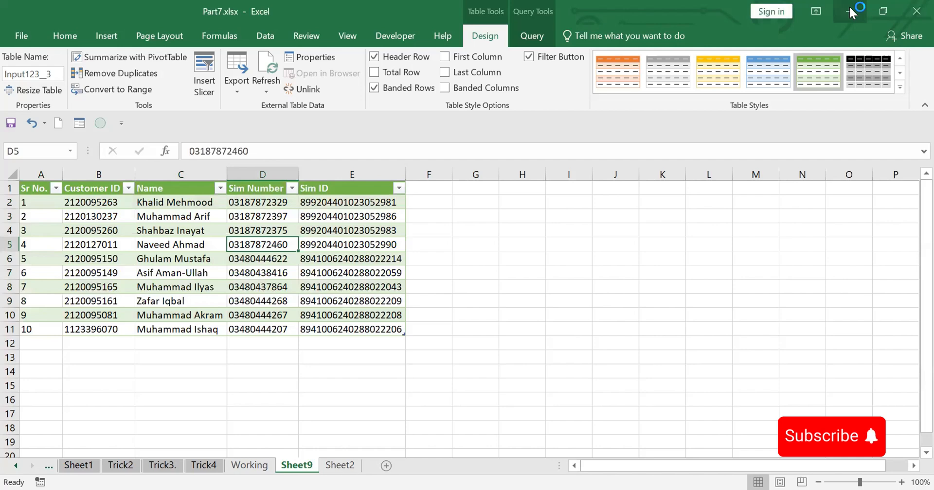
click(200, 273)
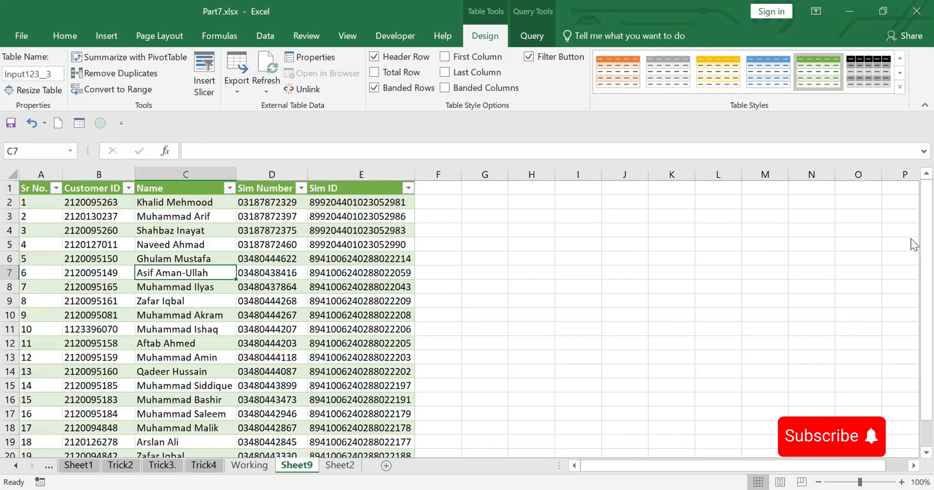
drag(911, 232, 910, 183)
click(311, 287)
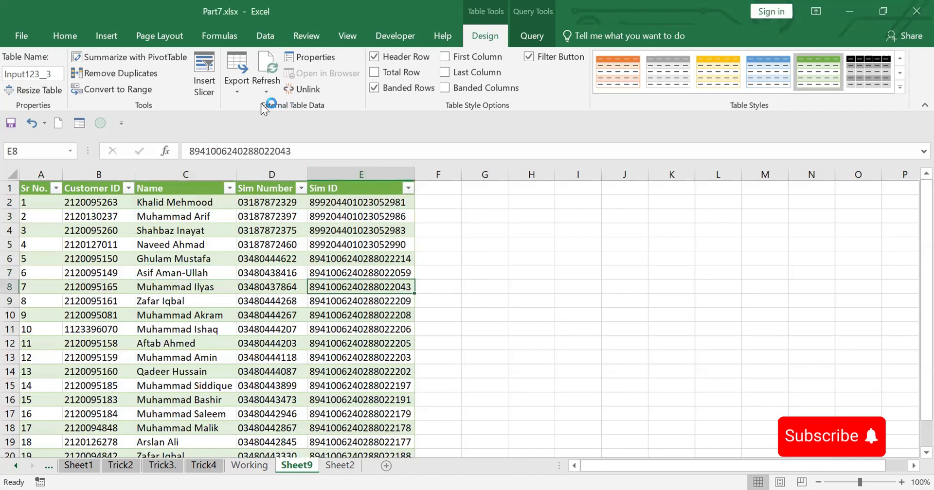
click(267, 64)
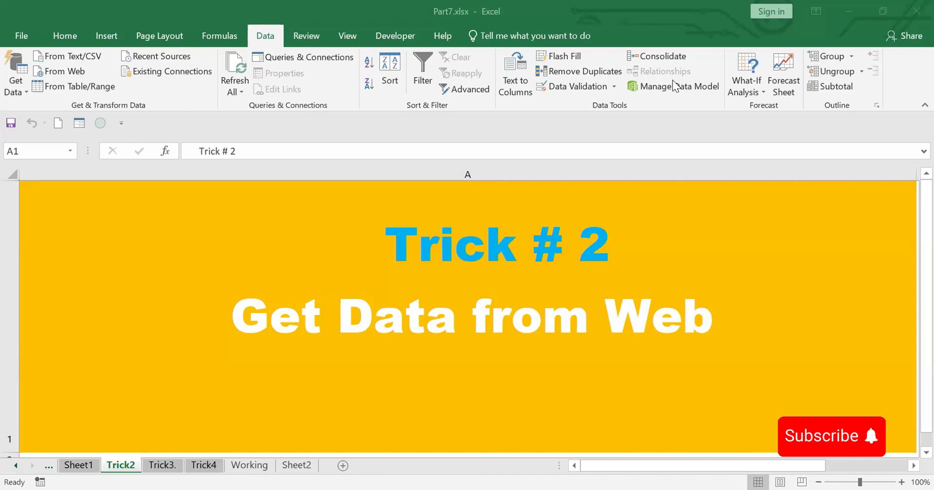
Switch to the browser and copy the URL of the xe.com USD to PKR converter page
click(675, 86)
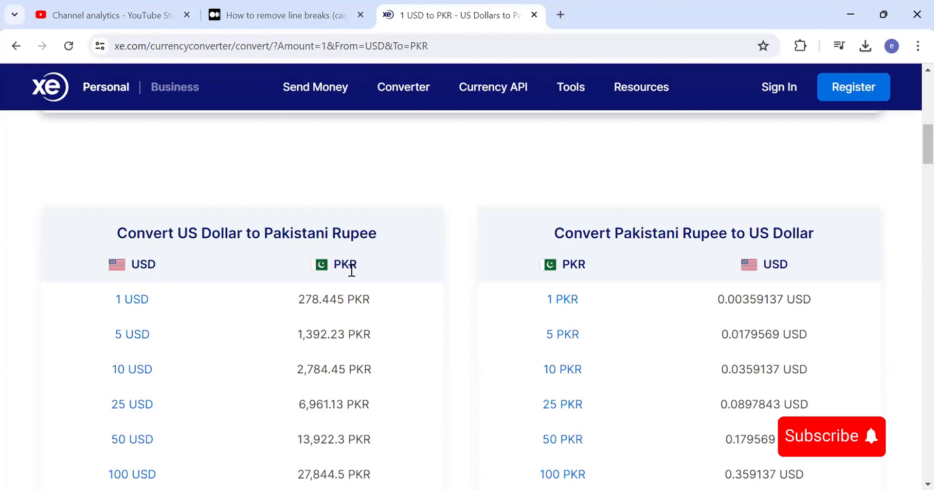
drag(914, 154, 914, 241)
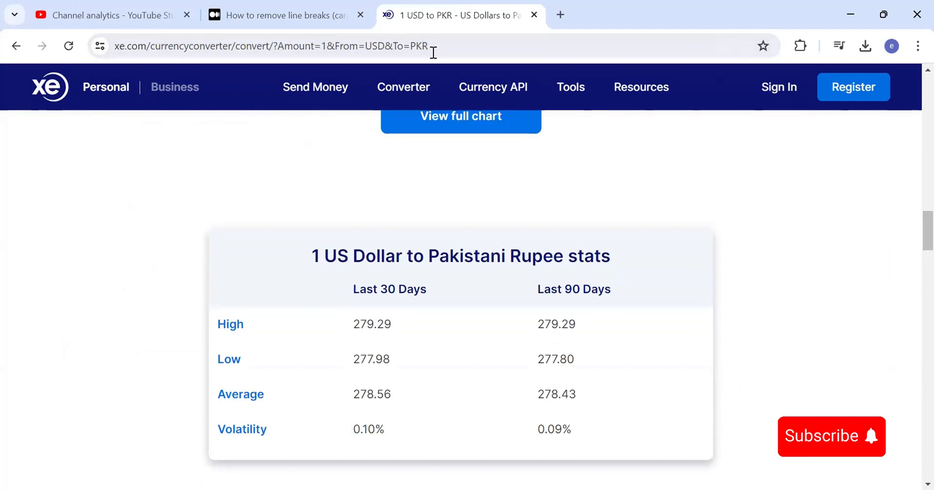
click(443, 41)
key(ctrl+c)
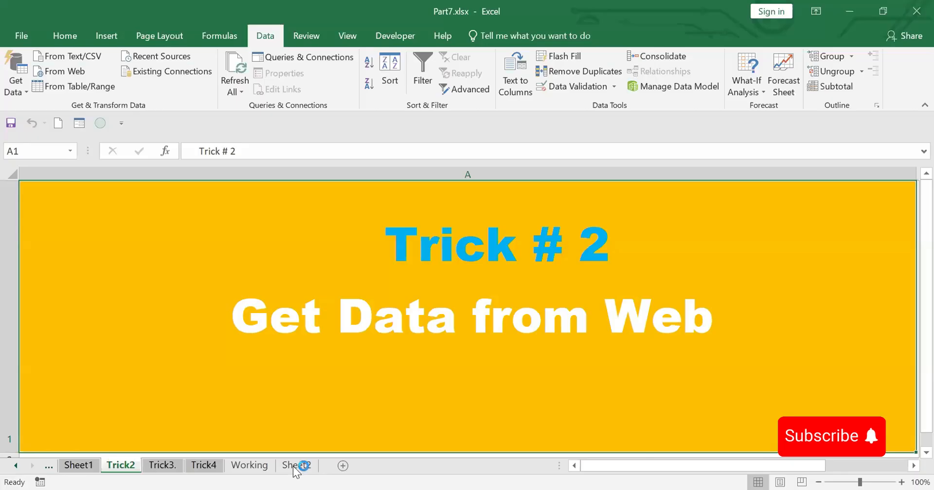
Switch back to Excel and connect to the copied xe.com URL as a web data source from Sheet2
click(297, 466)
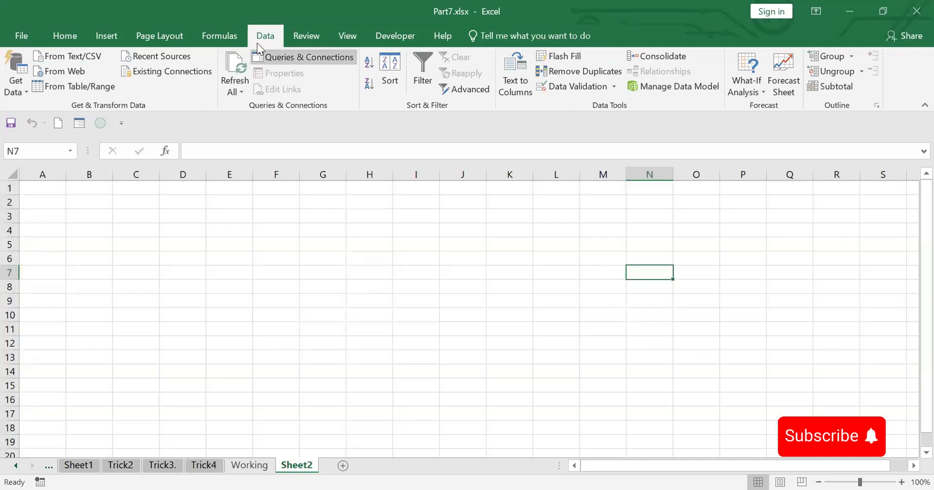
click(66, 72)
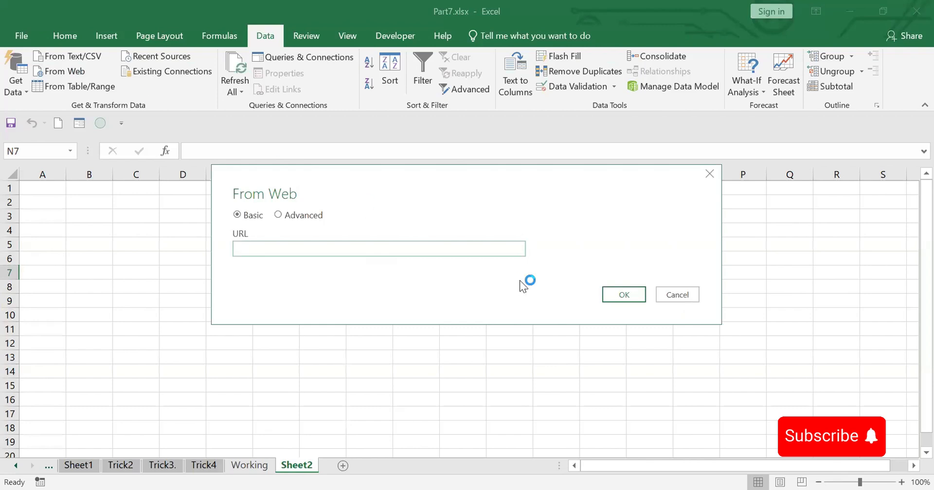
key(ctrl+v)
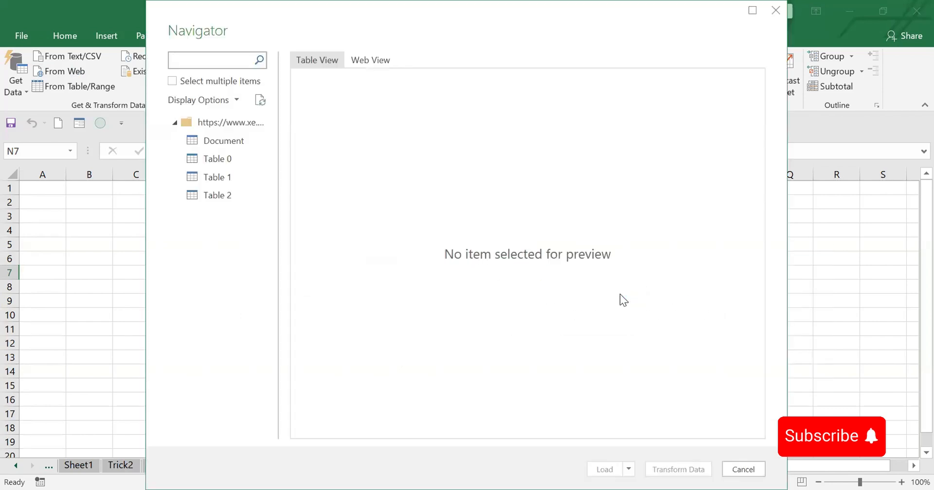
Preview Table 0, Table 1 and Table 2 of the web page, and load Table 0 into a worksheet through the Power Query Editor
click(218, 160)
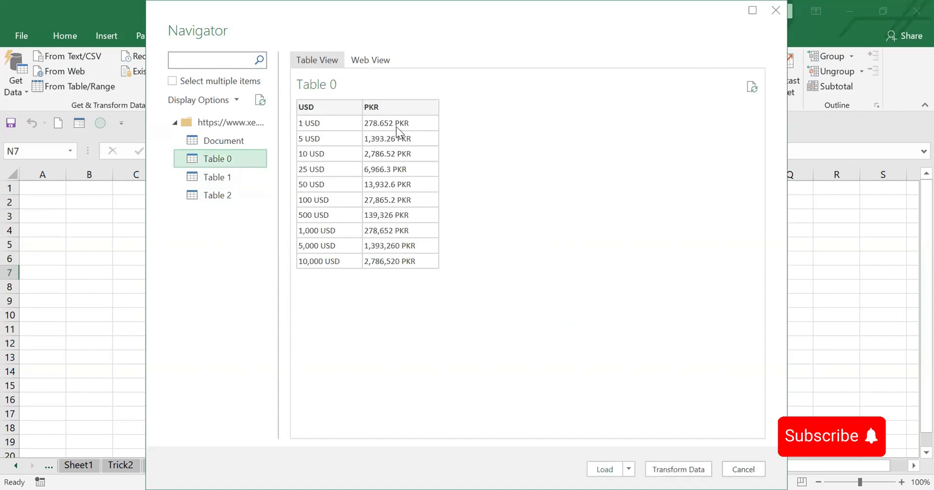
click(215, 177)
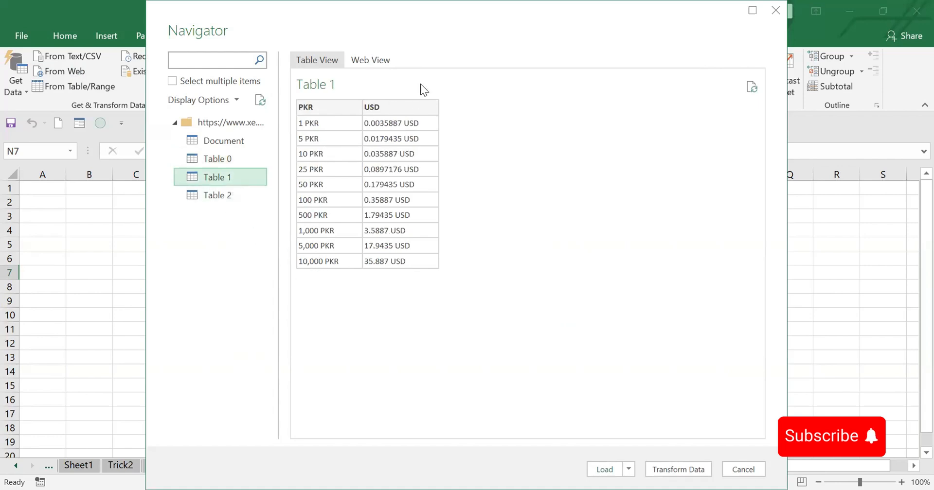
click(220, 195)
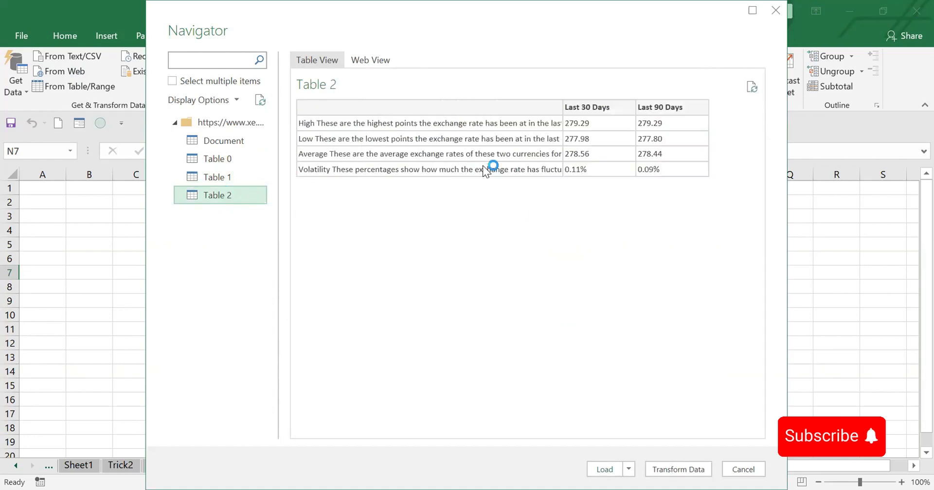
click(217, 165)
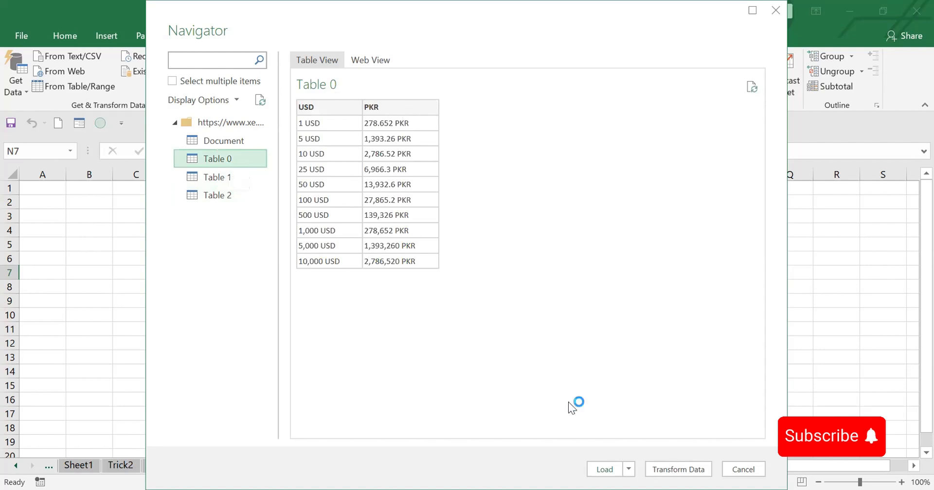
click(680, 468)
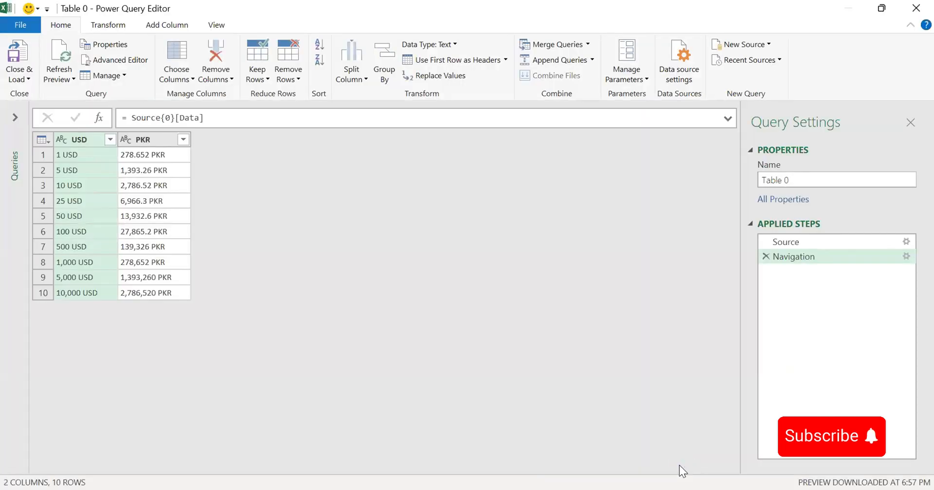
click(29, 80)
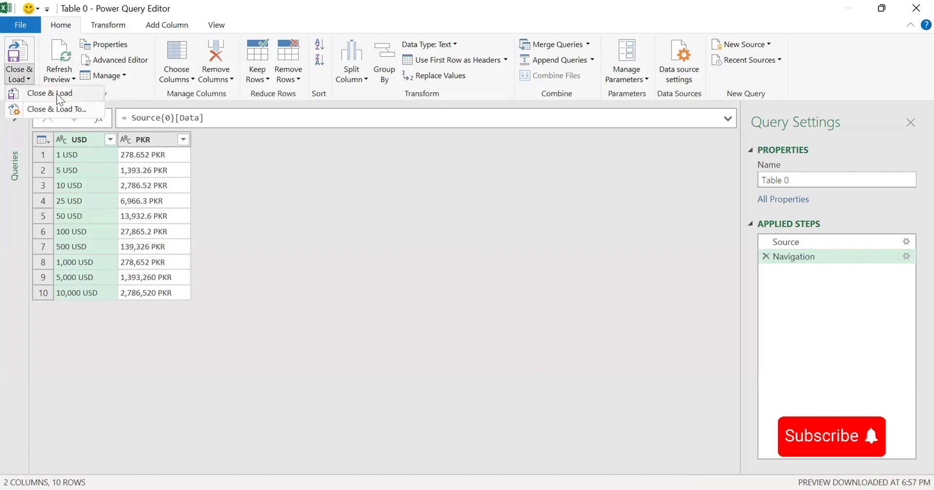
click(58, 94)
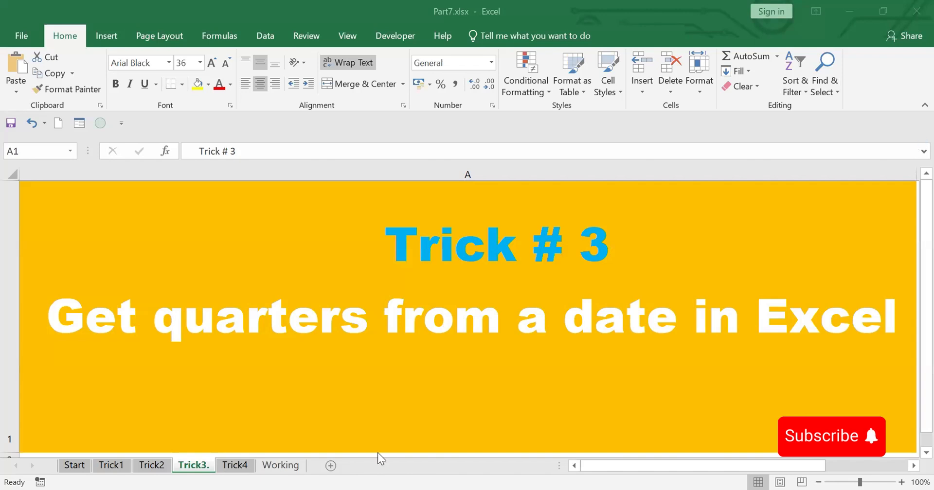
On the Working sheet, enter =MONTH(A2) in B2 and fill the formula down to B12
click(288, 466)
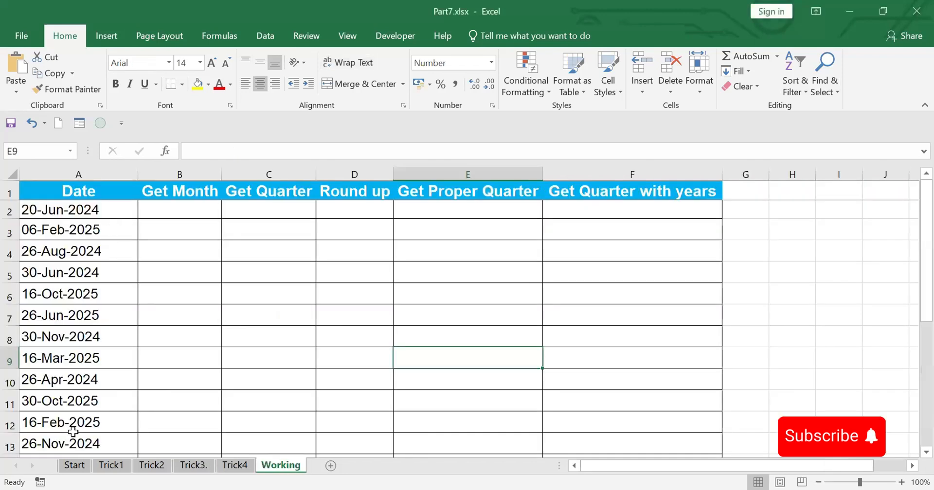
click(179, 210)
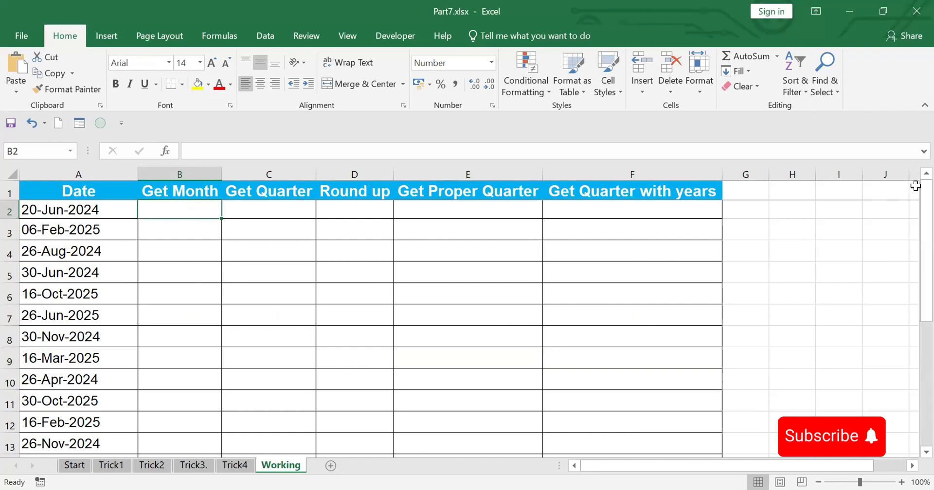
text(=)
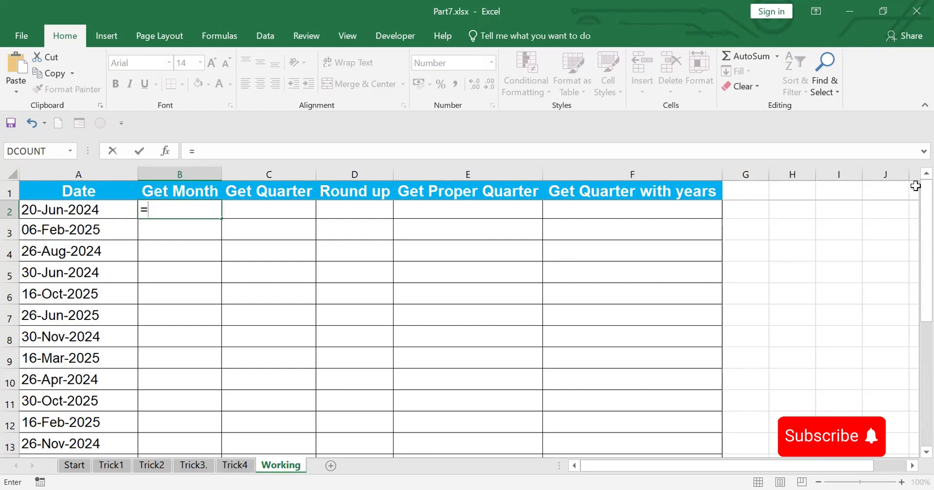
text(MONTH()
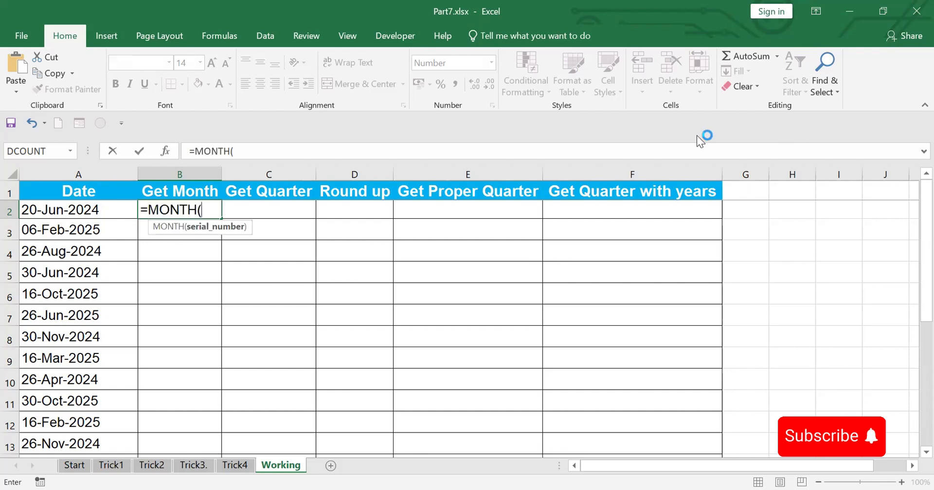
click(62, 211)
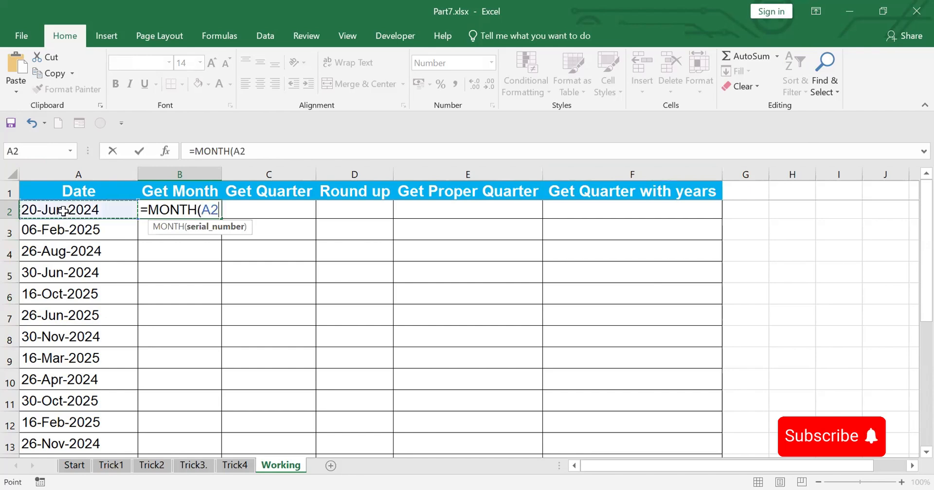
text())
key(Return)
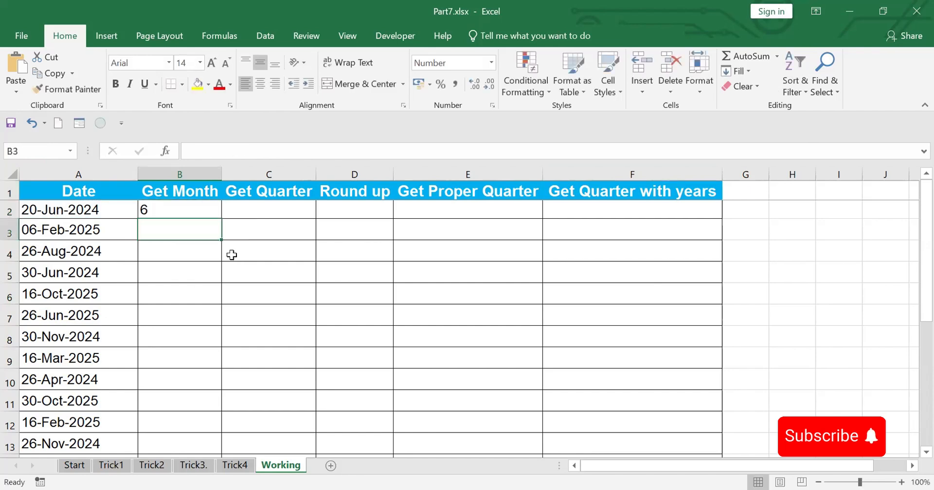
click(193, 208)
drag(222, 218, 239, 426)
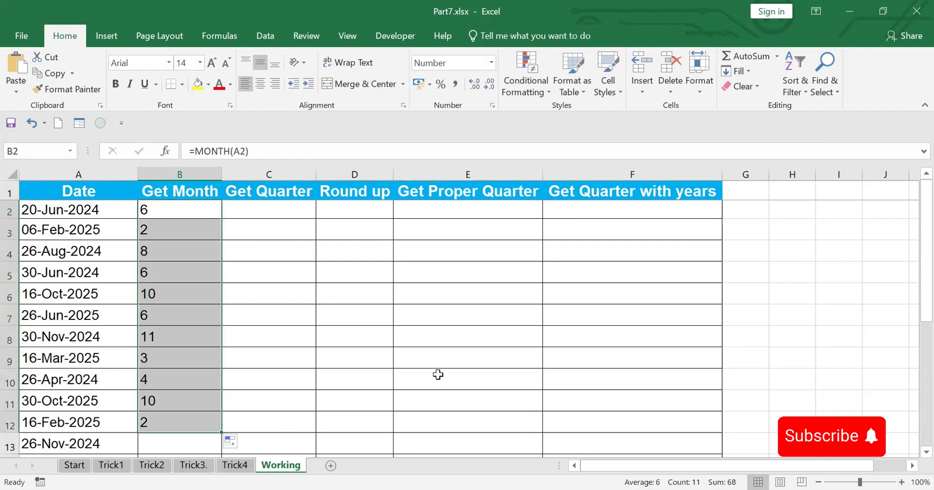
Reuse B2's month formula in C2, extend it to =MONTH(A2)/3, and fill it down to C12
click(270, 210)
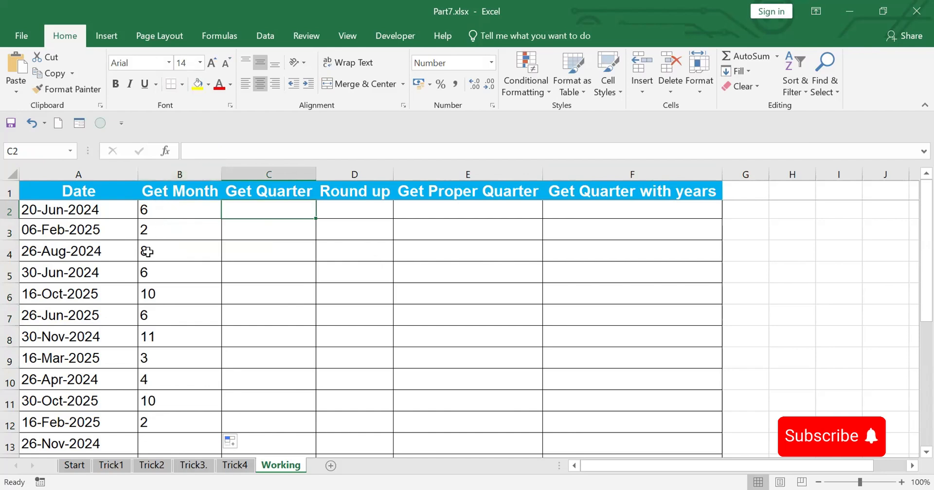
click(168, 210)
click(203, 151)
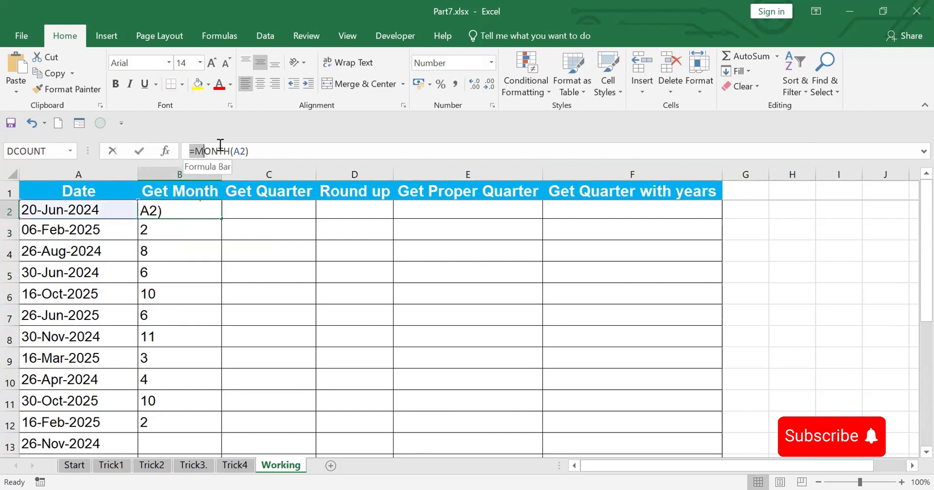
drag(220, 145, 264, 145)
key(ctrl+c)
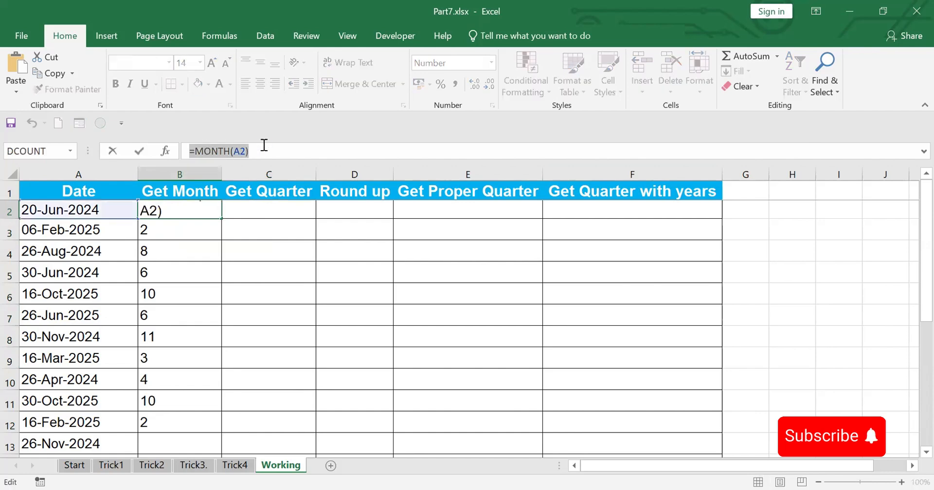
key(Escape)
click(242, 213)
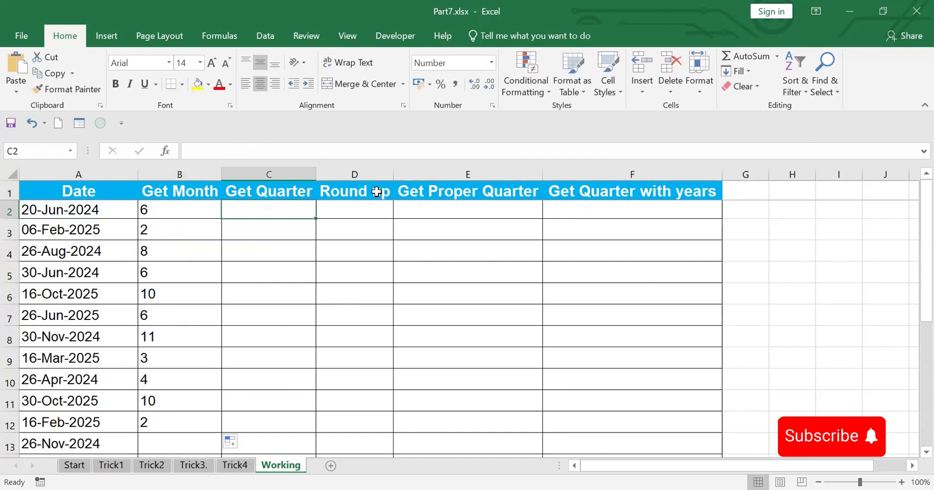
key(ctrl+v)
click(261, 150)
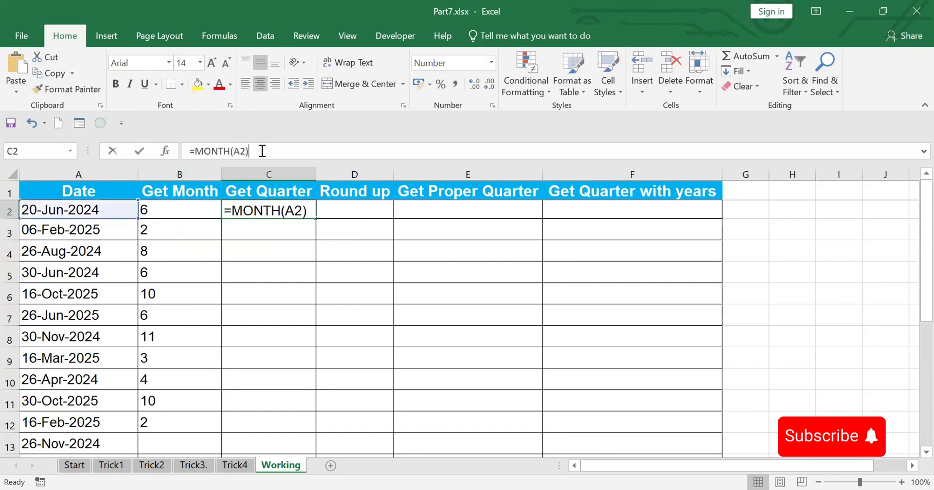
text(/3)
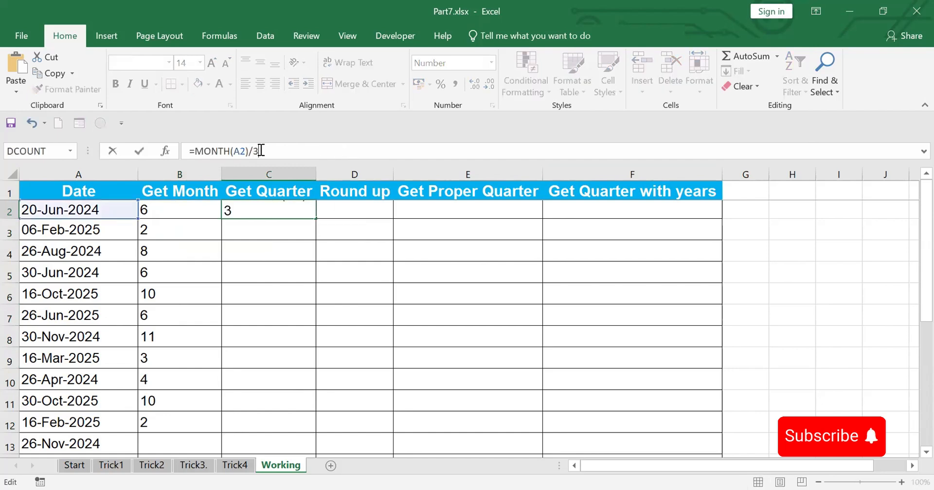
key(Return)
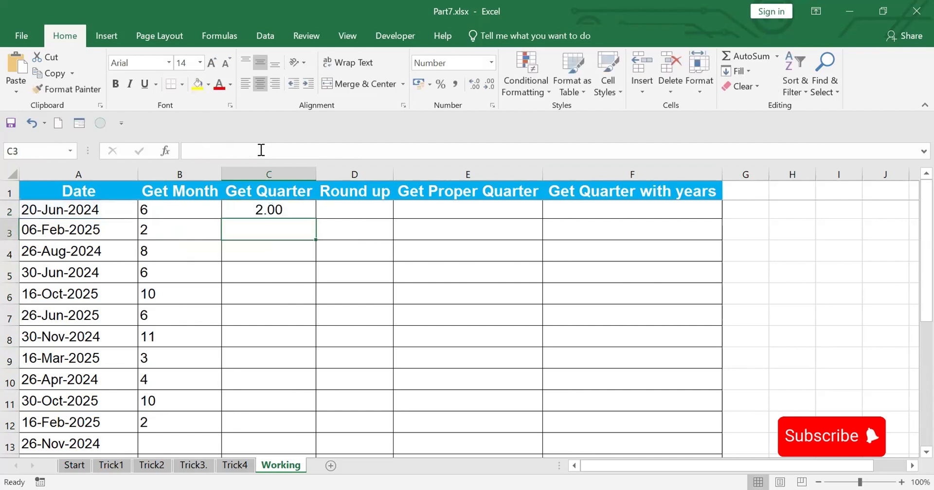
click(270, 210)
drag(315, 218, 333, 433)
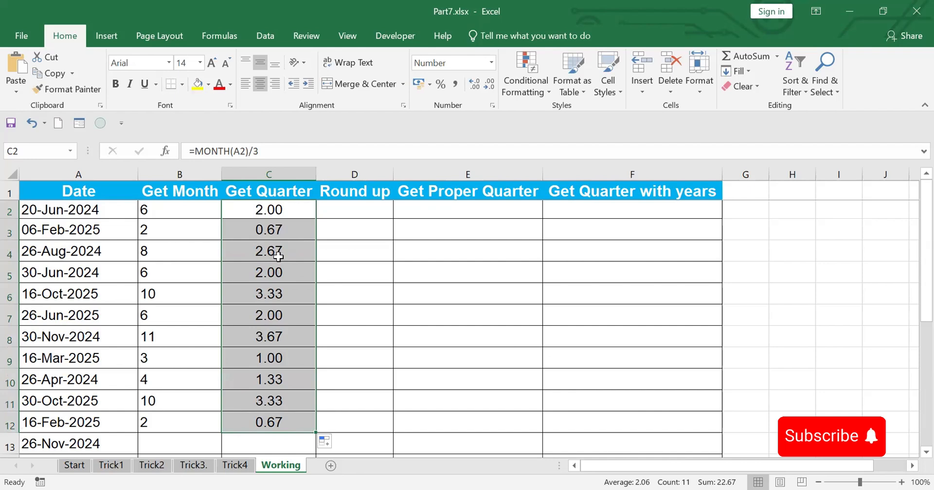
Copy the expression MONTH(A2)/3 without its equals sign from C2's formula and select D2
click(351, 205)
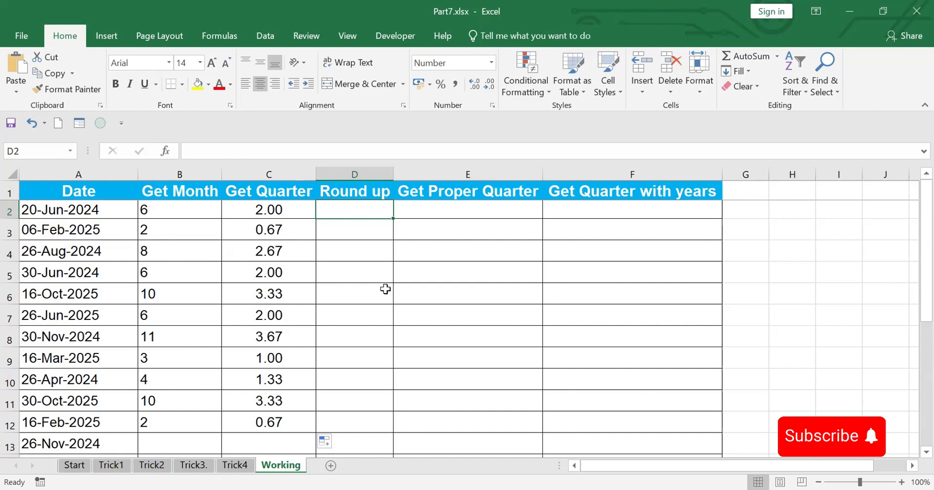
click(273, 209)
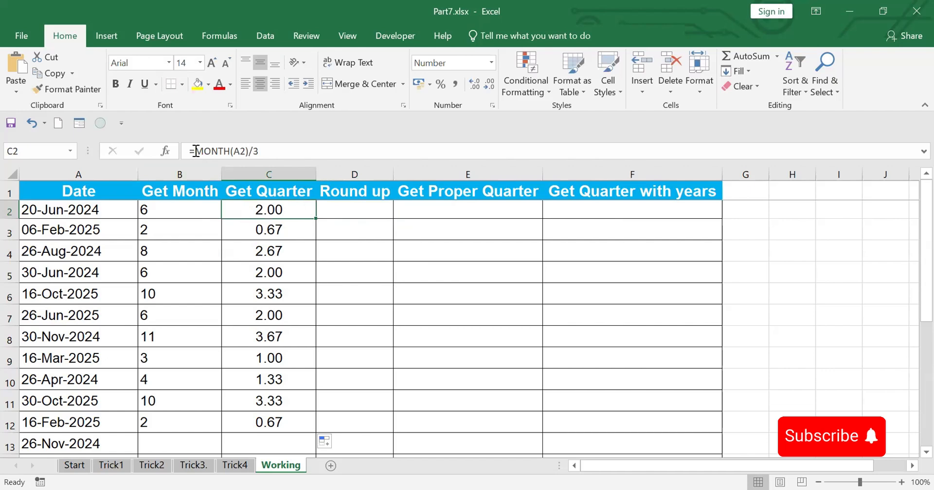
drag(195, 152, 303, 147)
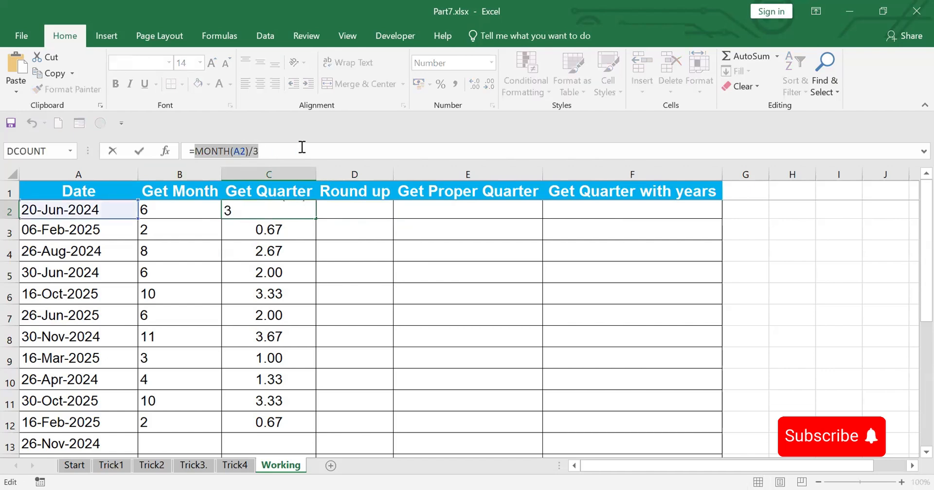
key(Escape)
click(348, 212)
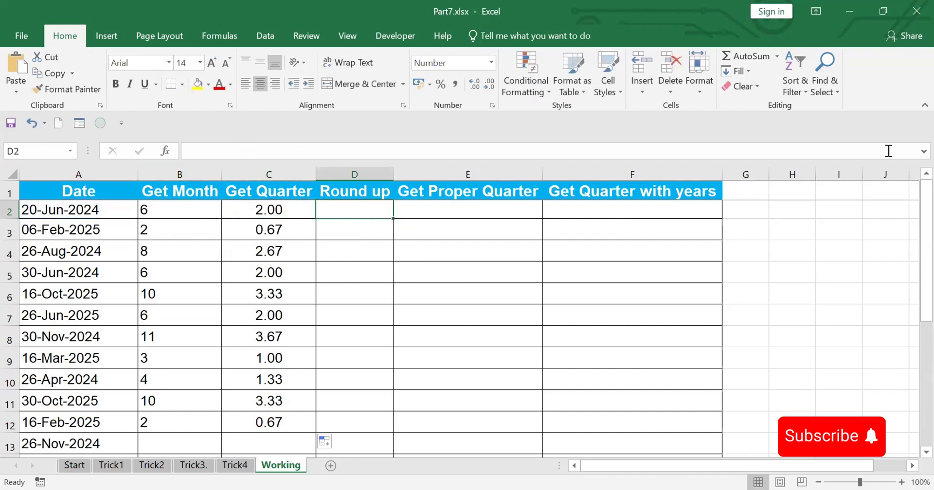
Enter =ROUNDUP(MONTH(A2)/3,0) in D2 and fill the formula down to D12
text(=)
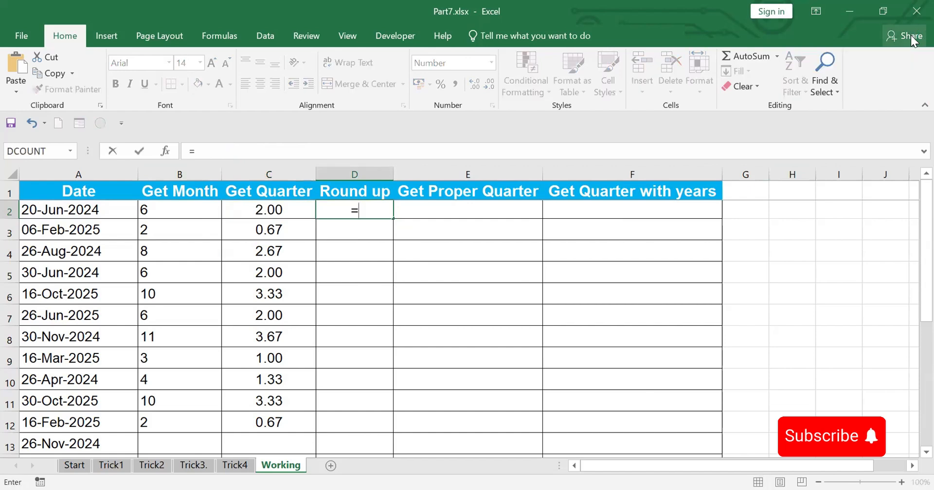
text(roun)
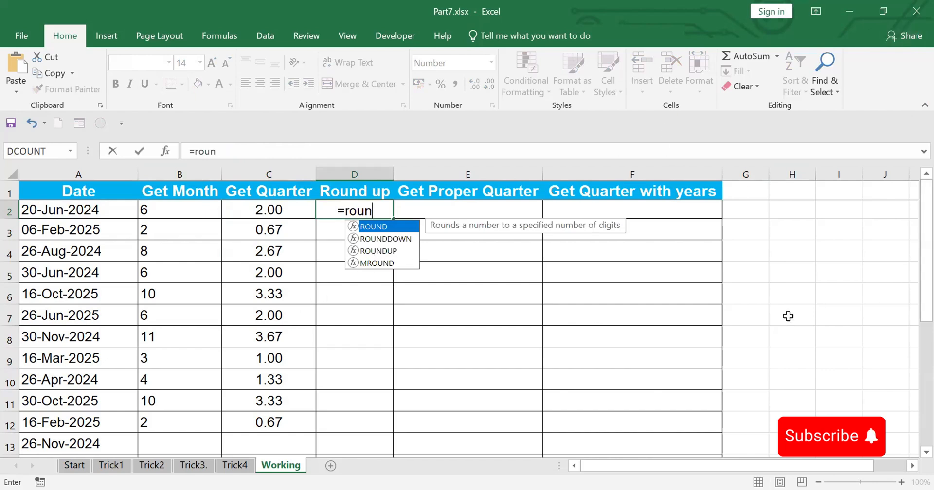
key(Down)
key(Down)
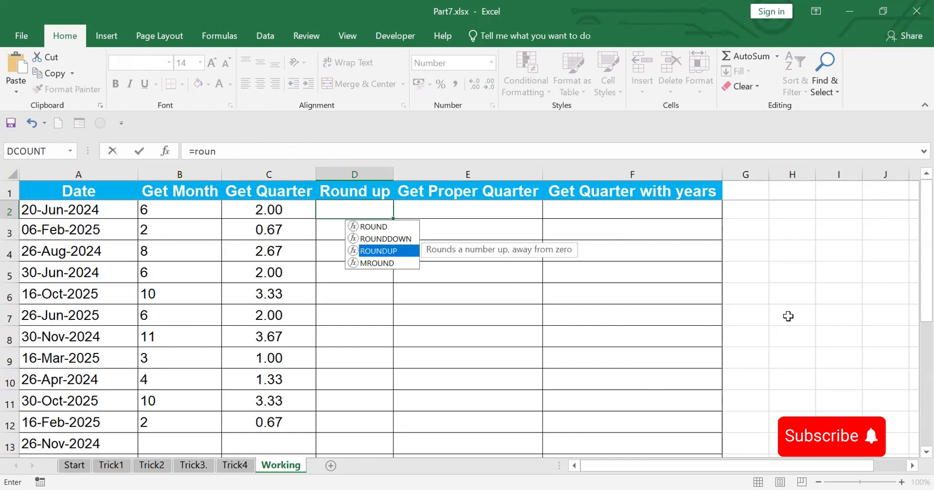
key(Tab)
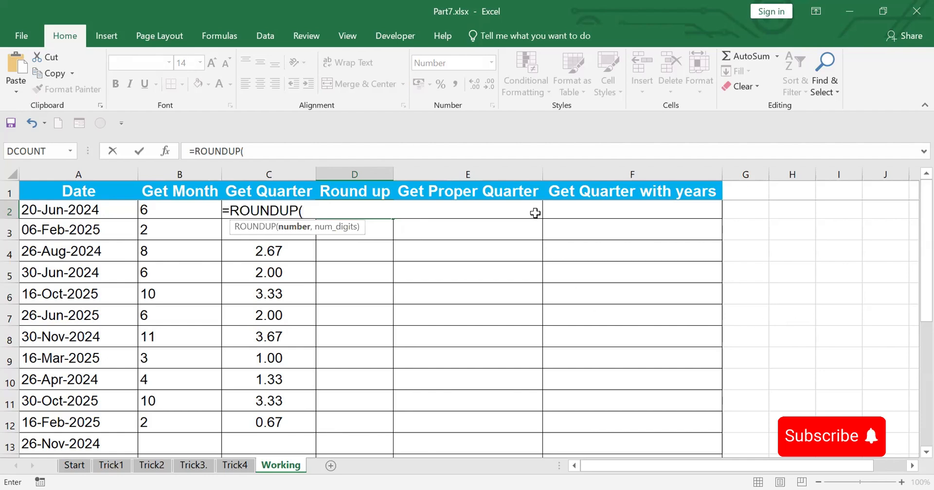
text(MONTH(A2)/3)
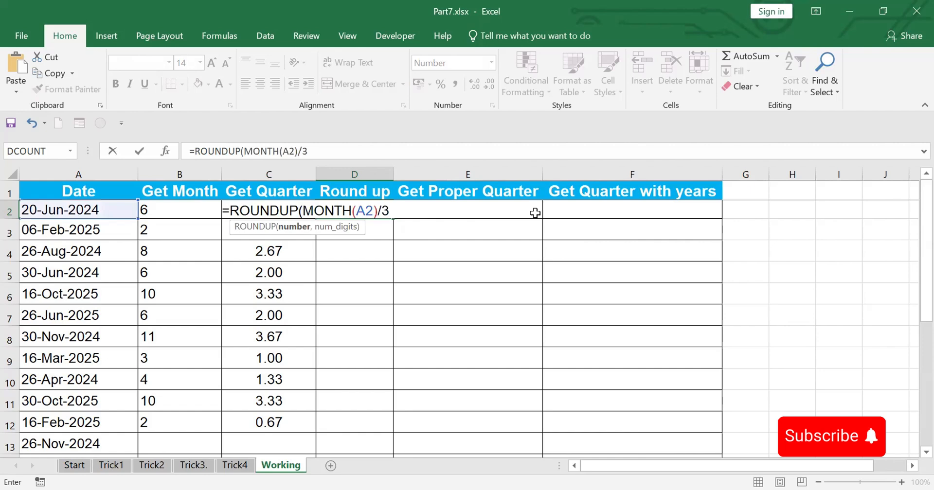
text(,0))
key(Return)
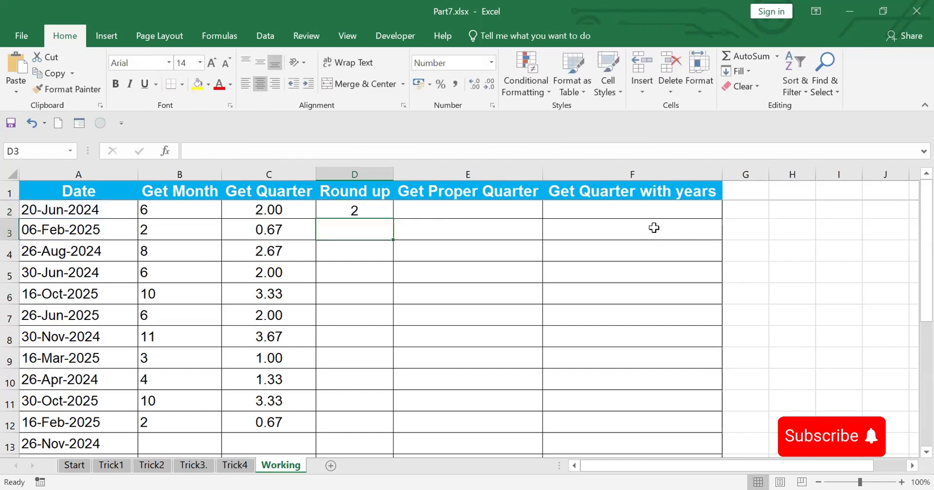
click(352, 204)
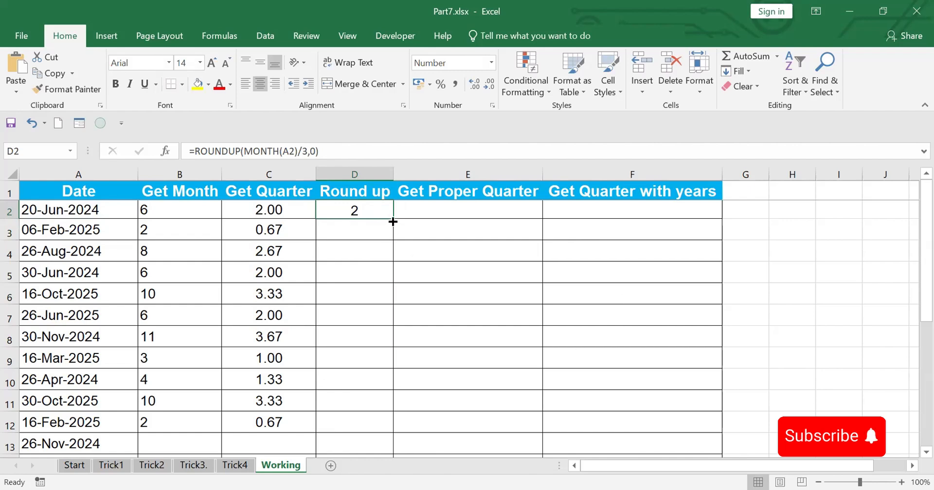
drag(393, 218, 397, 430)
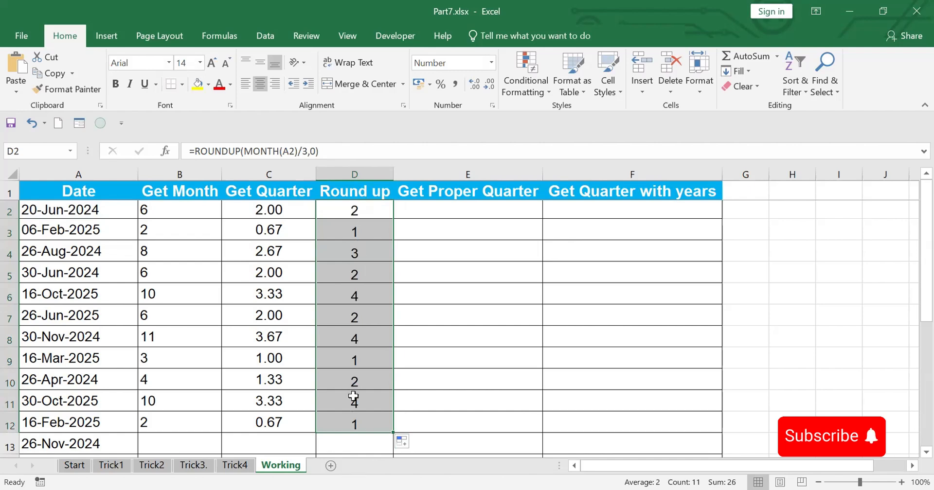
Enter ="Q"&D2 in E2 to prefix the rounded quarter with Q, and fill the formula down to E12
click(420, 215)
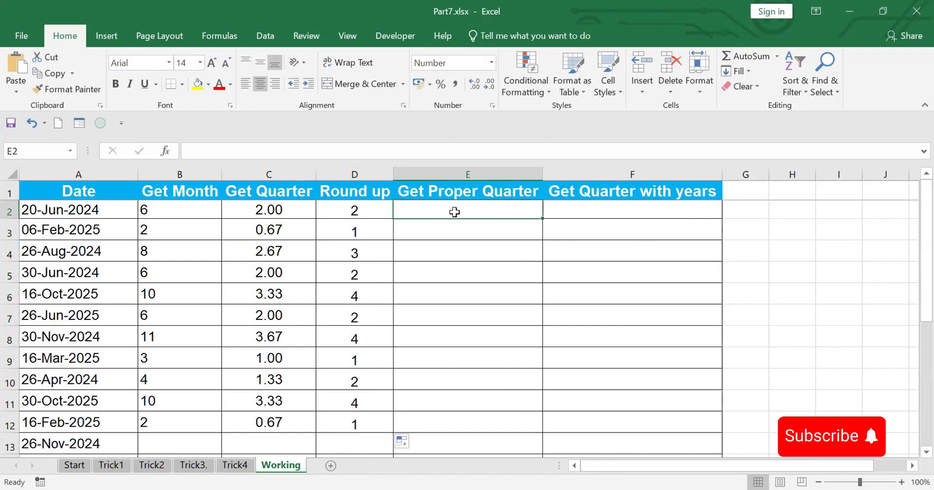
text(=)
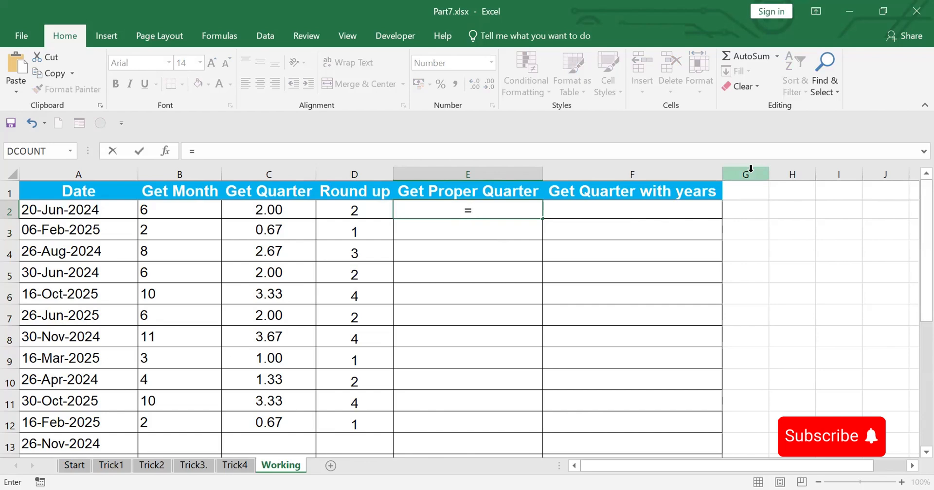
text(Q)
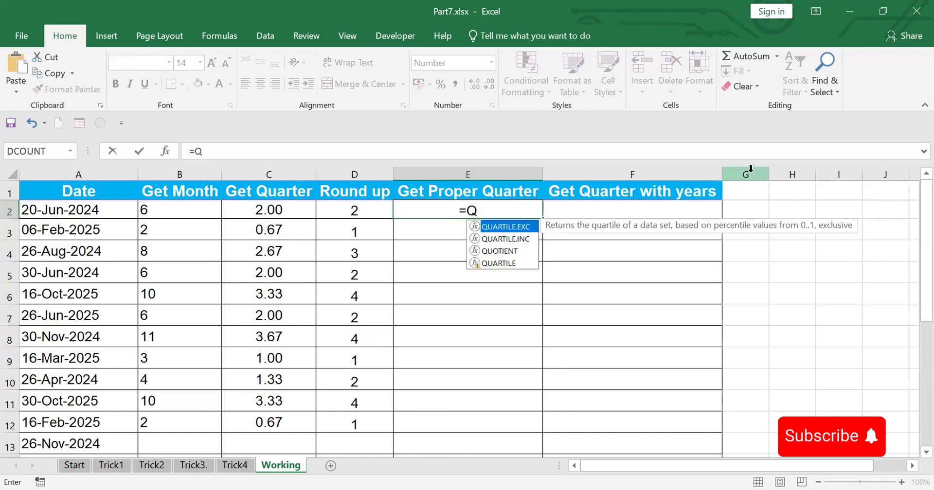
text(&)
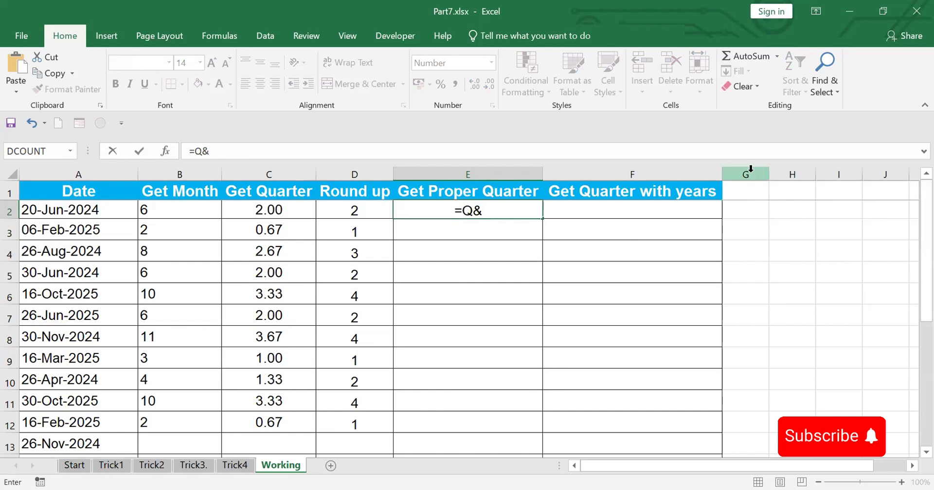
key(BackSpace)
key(BackSpace)
text("Q"&)
click(362, 213)
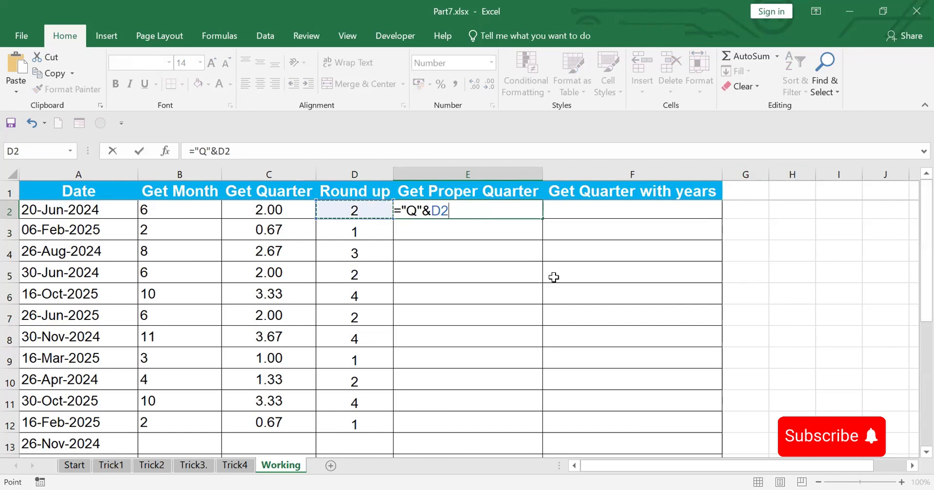
key(Return)
click(479, 212)
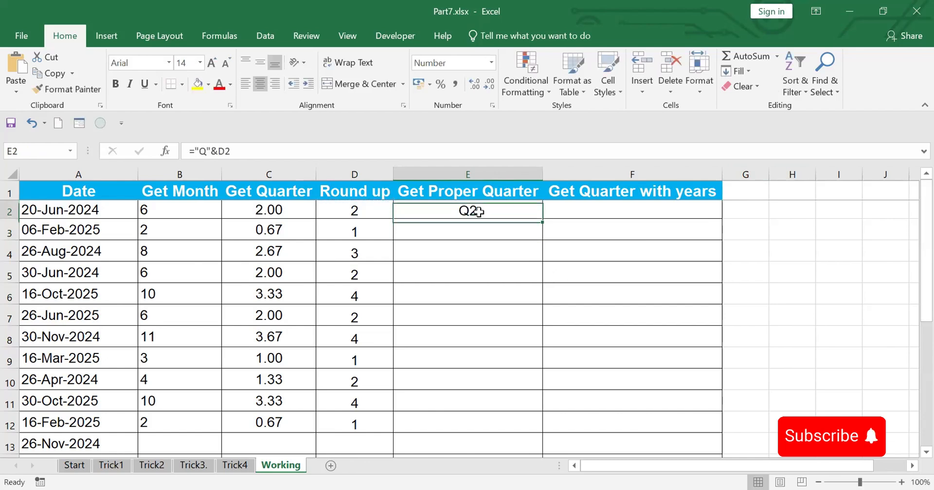
drag(542, 217, 543, 433)
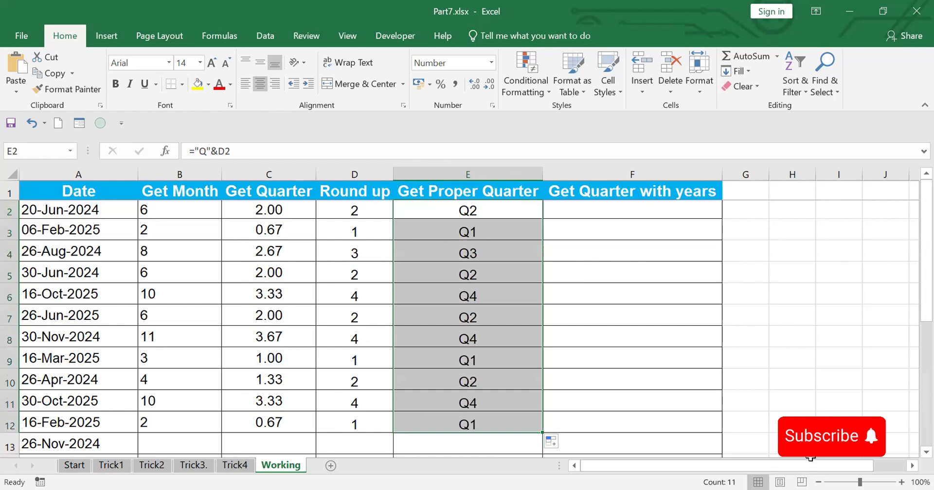
Start a formula in F2 that joins Q, the rounded quarter and a hyphen: ="Q"&D2&"-"&
click(601, 210)
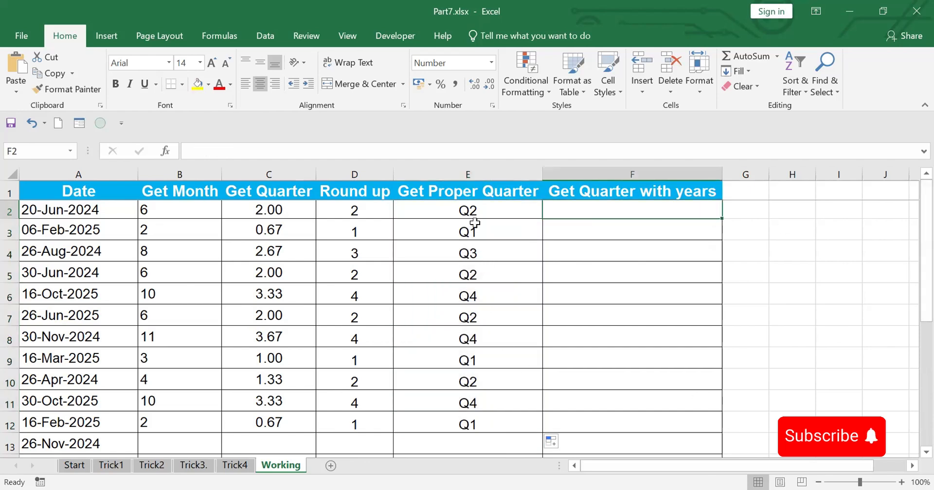
click(468, 210)
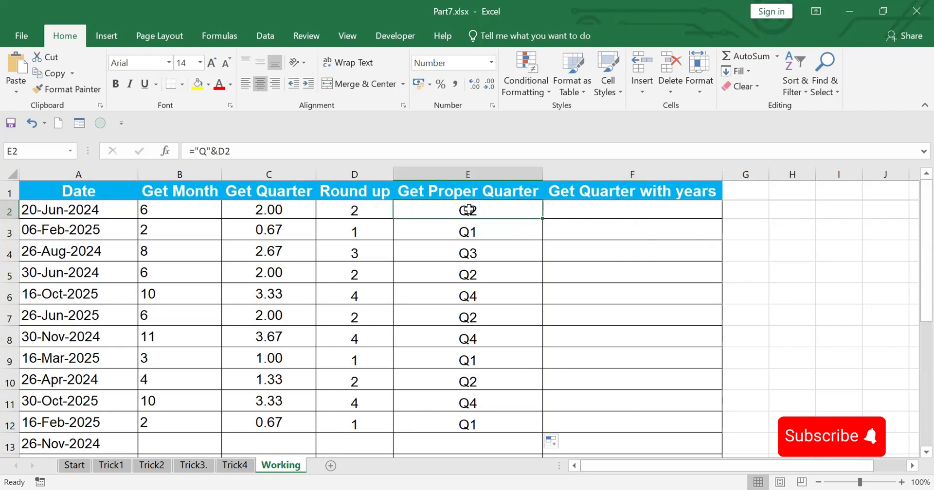
click(575, 212)
text(=)
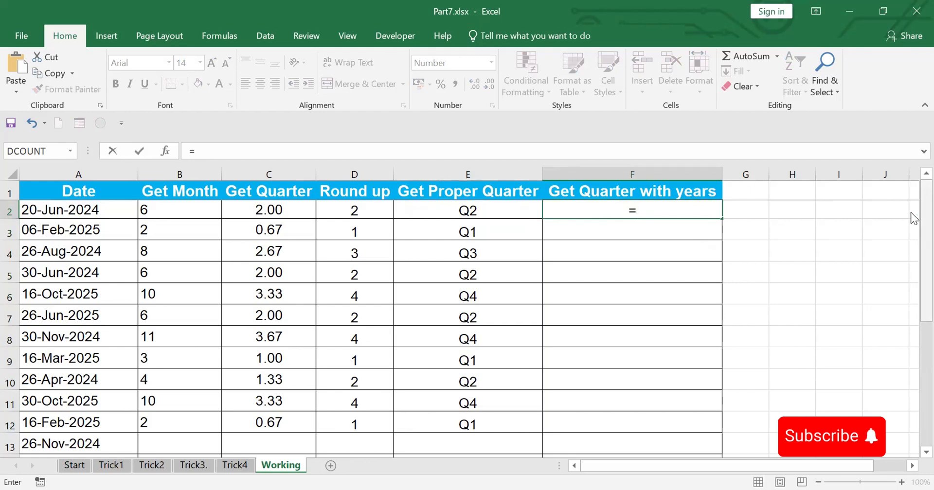
text("Q"&)
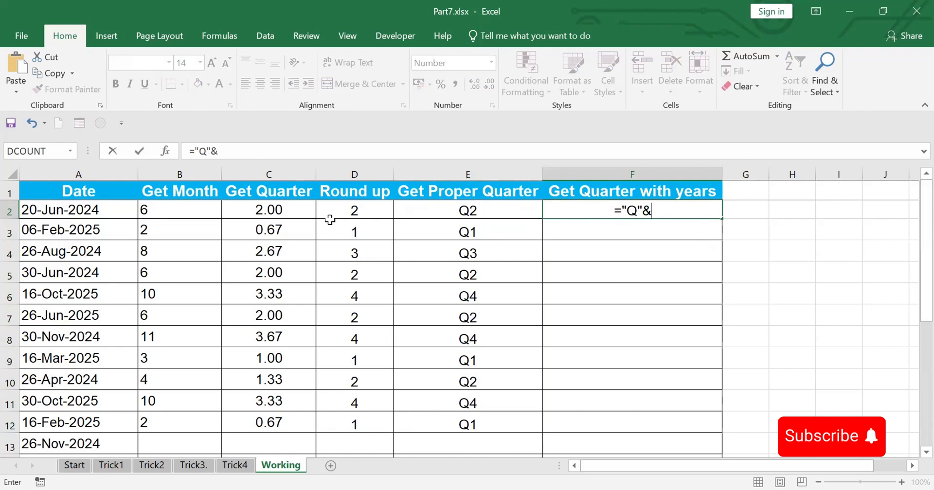
click(346, 212)
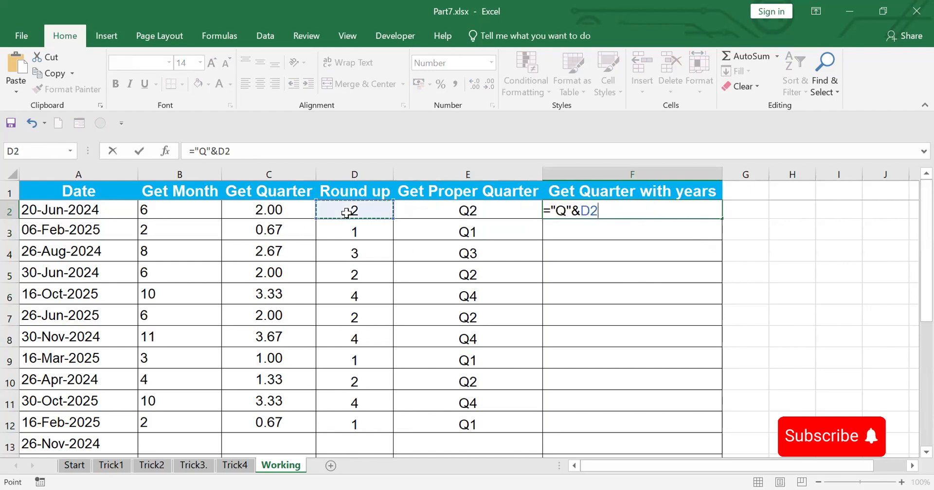
text(&"-"&)
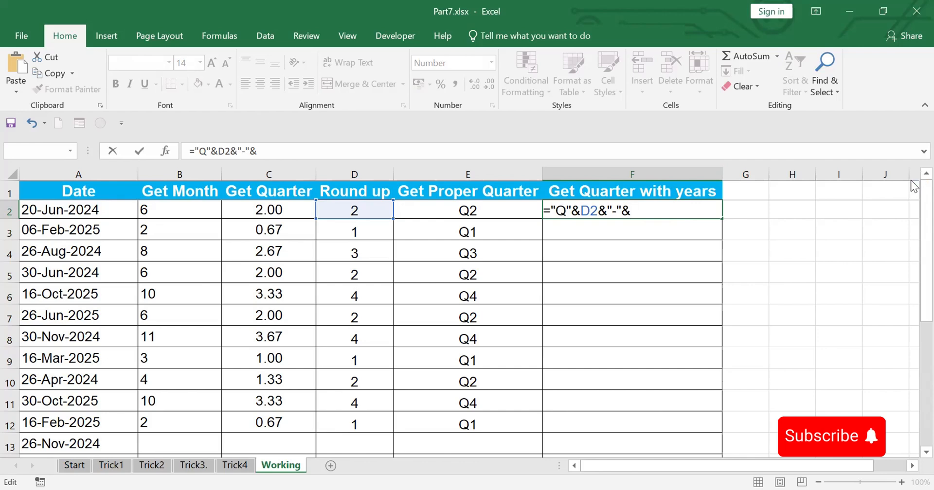
Complete F2's formula with YEAR(A2) and fill it down to F12
text(year)
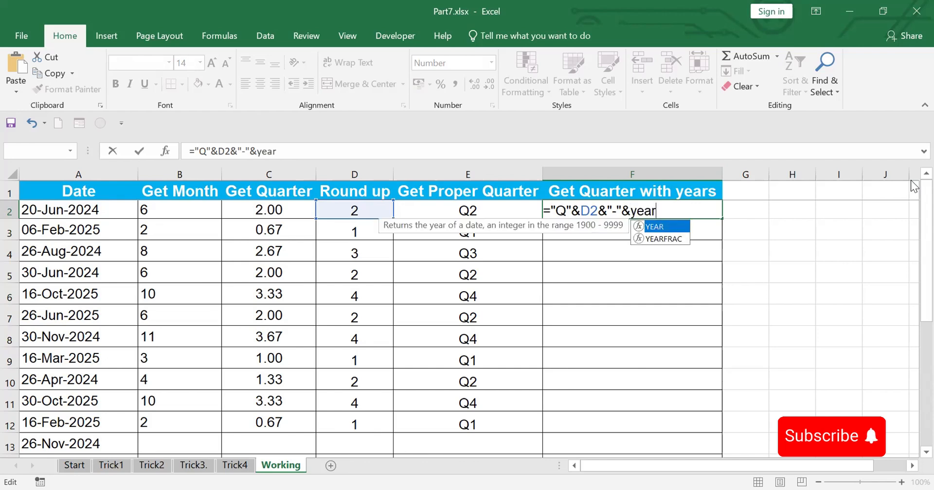
key(Tab)
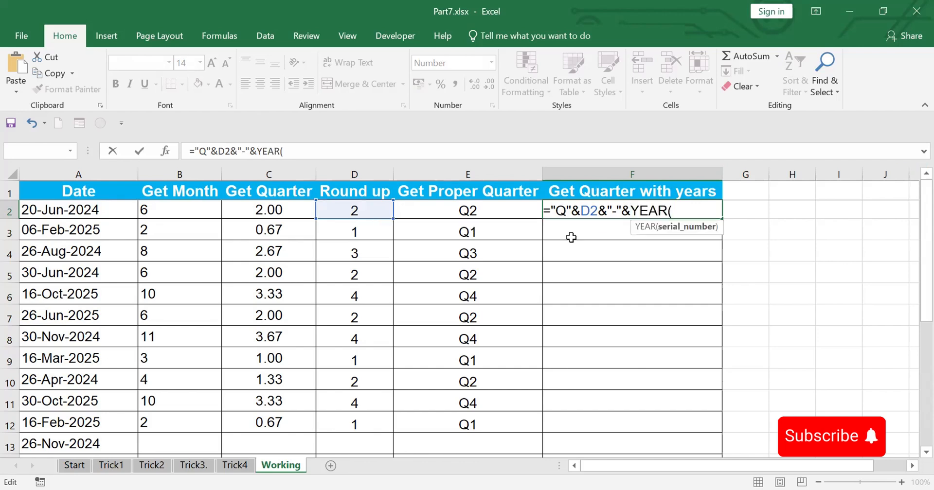
click(85, 210)
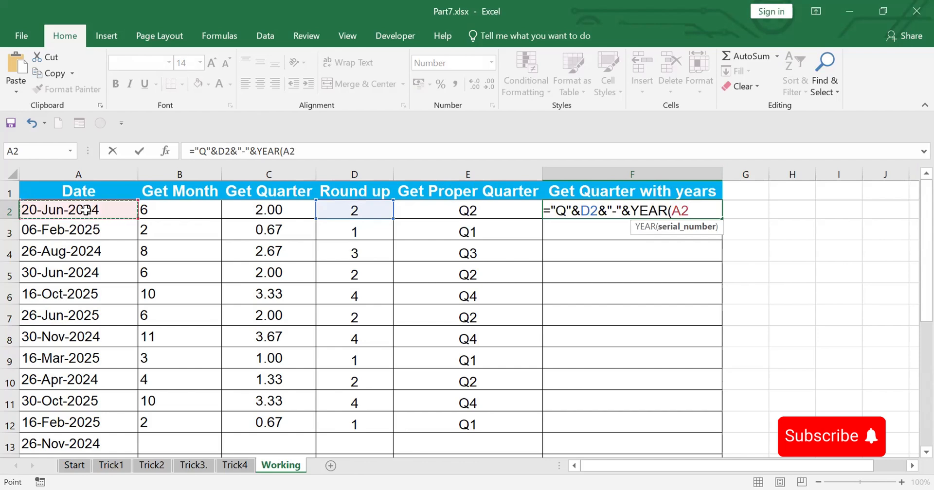
text())
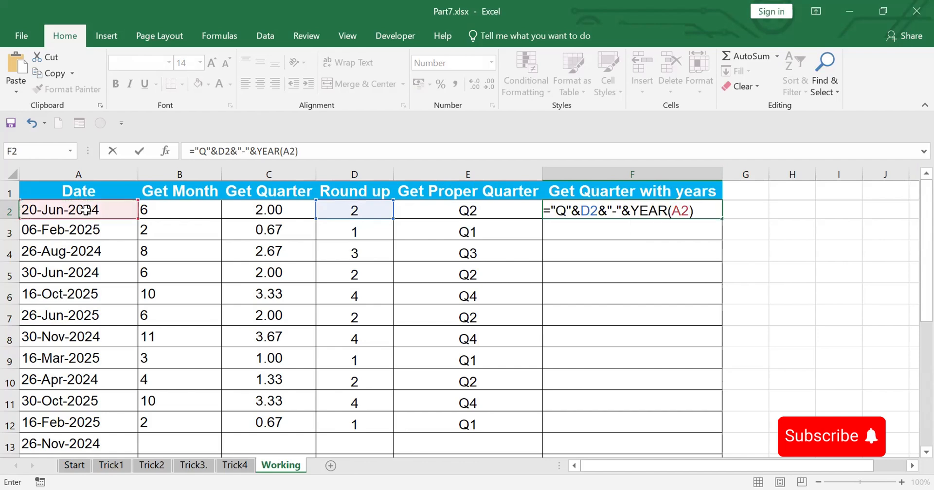
key(Return)
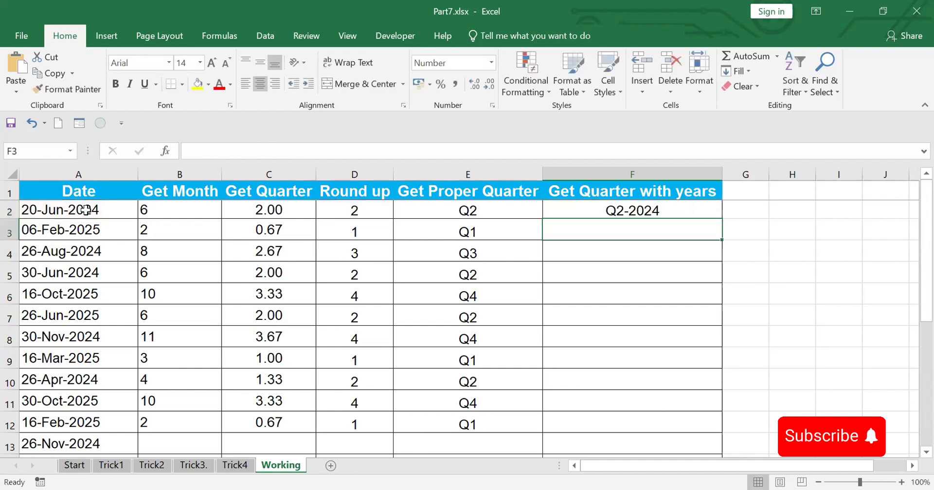
click(636, 207)
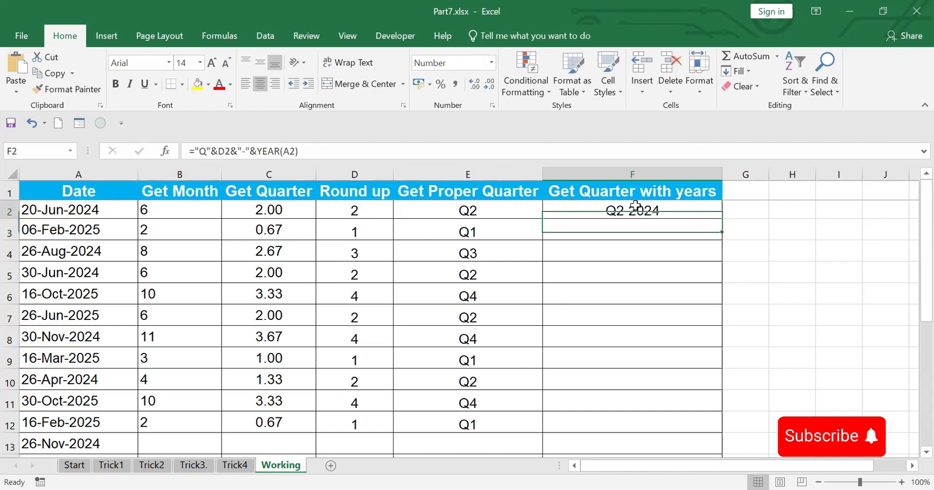
drag(722, 218, 739, 434)
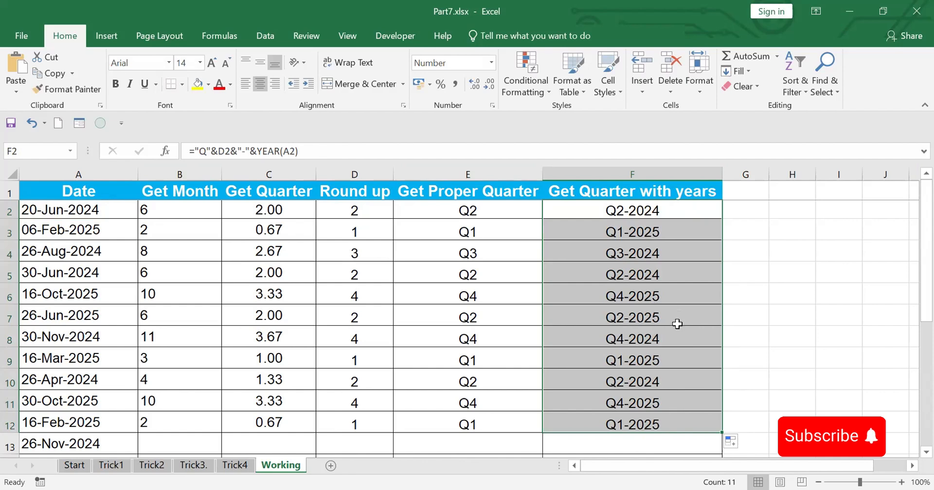
Show the Trick4 title sheet, return to the Working sheet, and enter Q1-2024 in G2
click(235, 466)
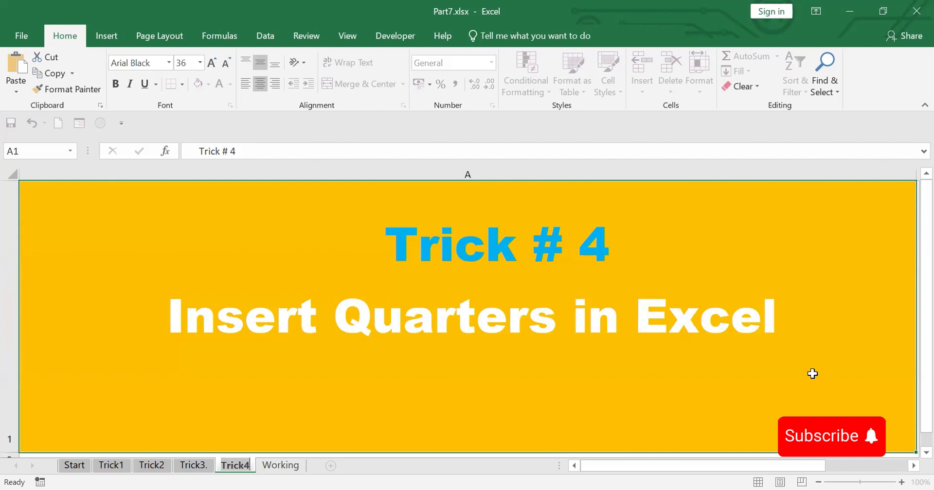
click(273, 468)
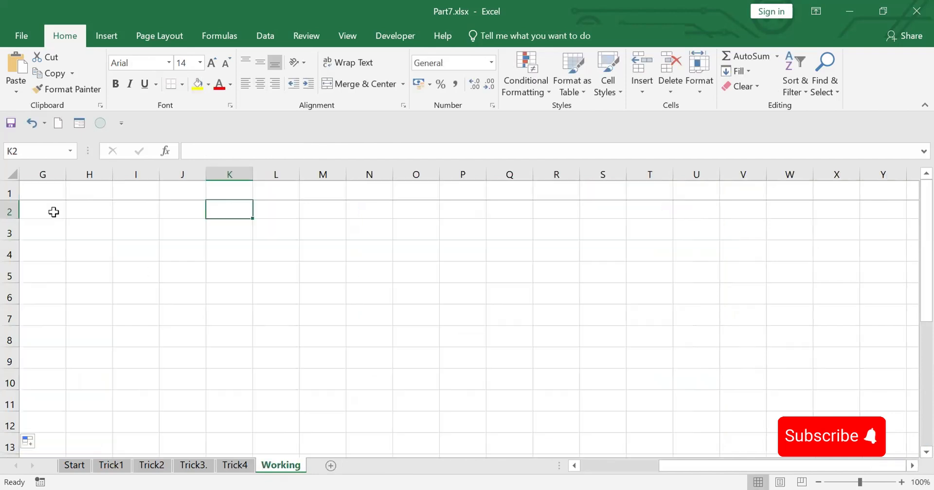
click(53, 210)
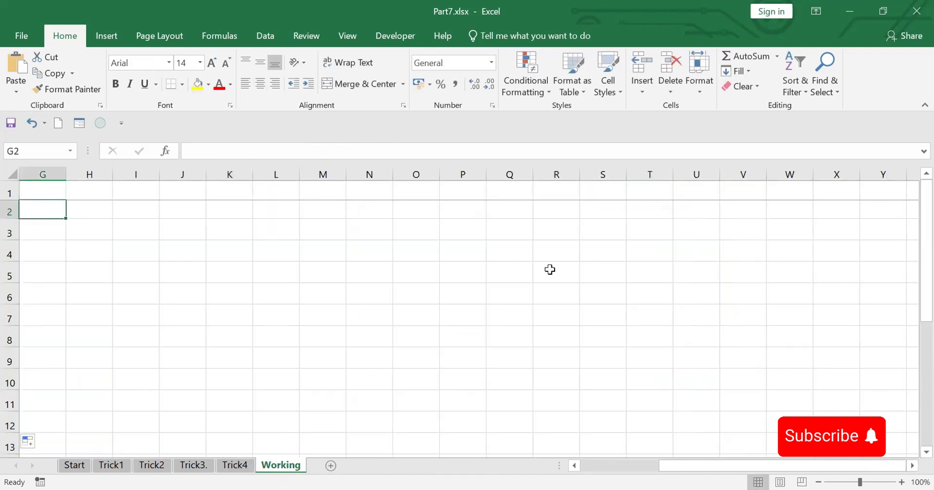
text(Q1)
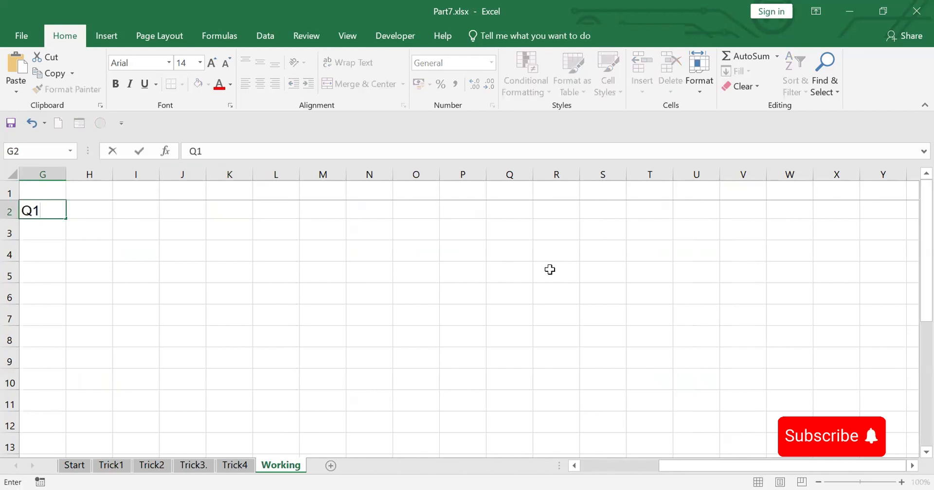
text(-2024)
click(358, 266)
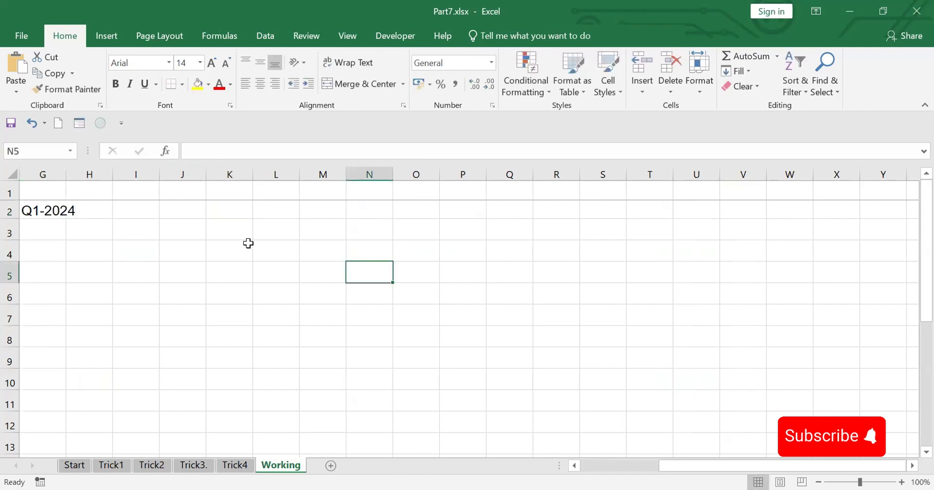
Autofit column G's width and fill the G2 entry down as a series to G9
double_click(64, 173)
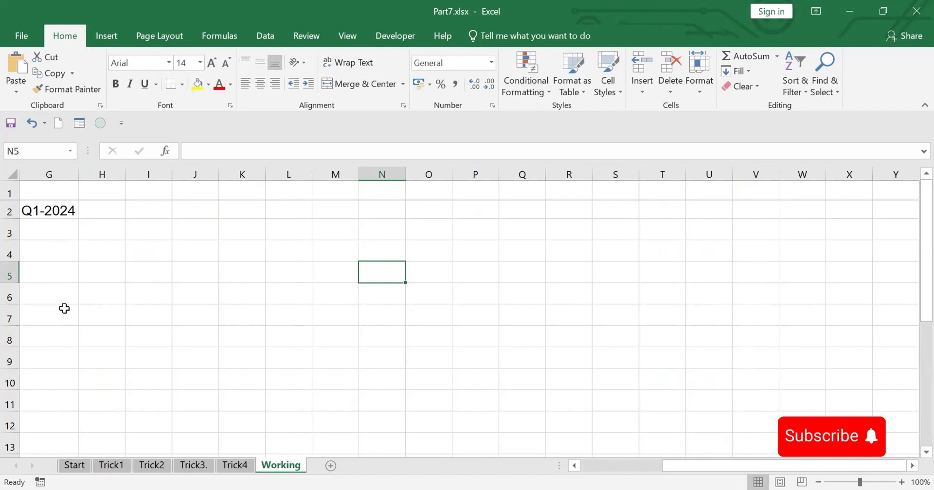
click(58, 212)
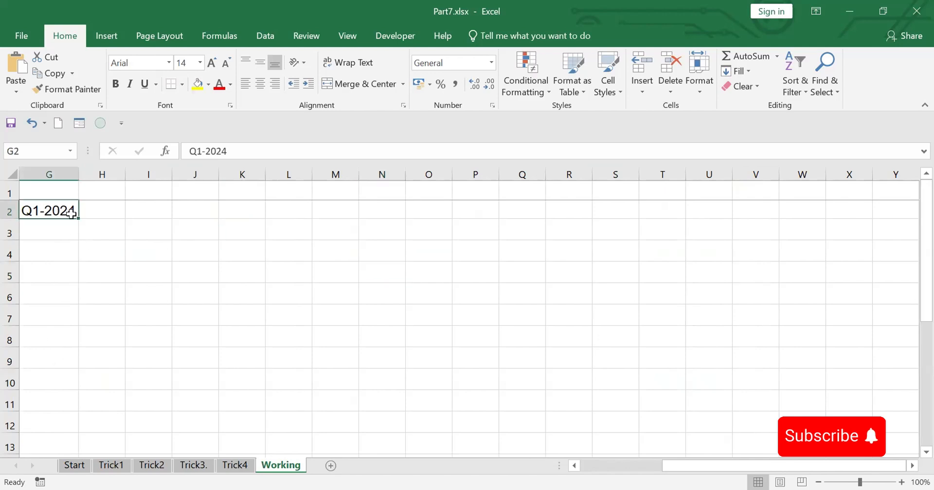
drag(78, 219, 287, 364)
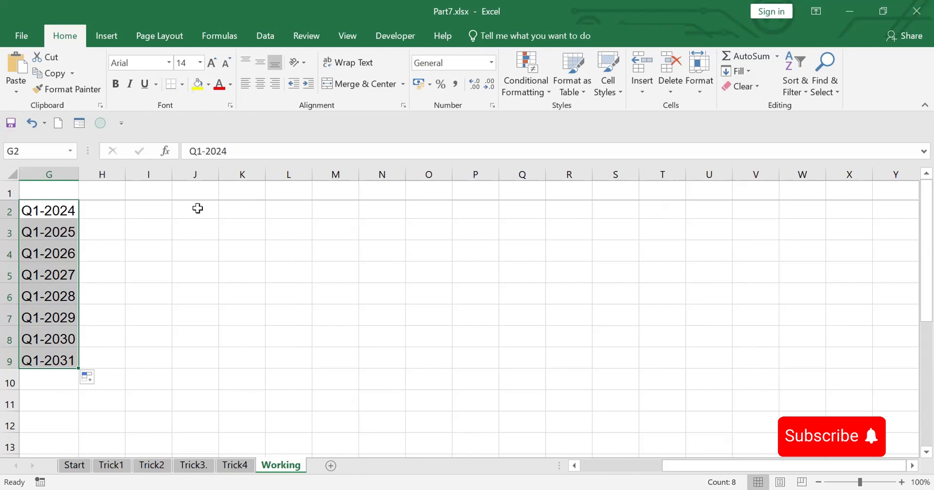
Enter Q1 in J2 and fill the quarter series down to J11
click(197, 210)
text(Q1)
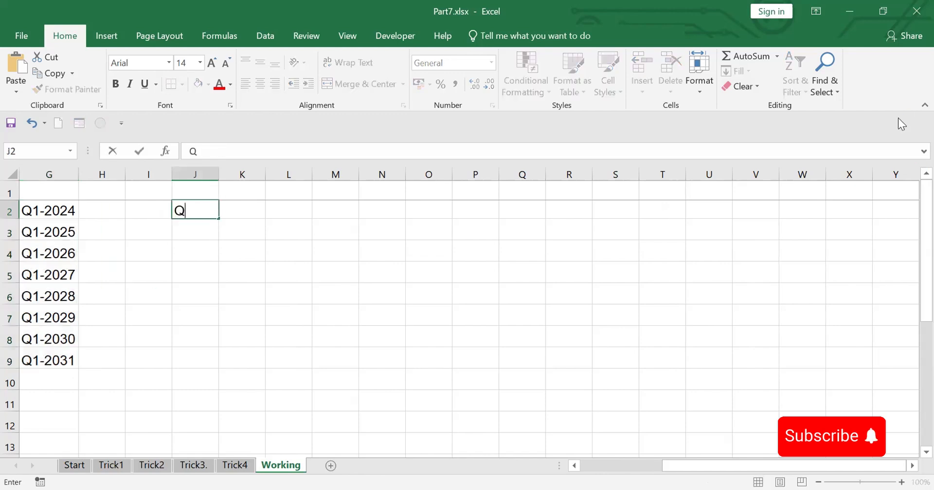
click(398, 323)
click(203, 210)
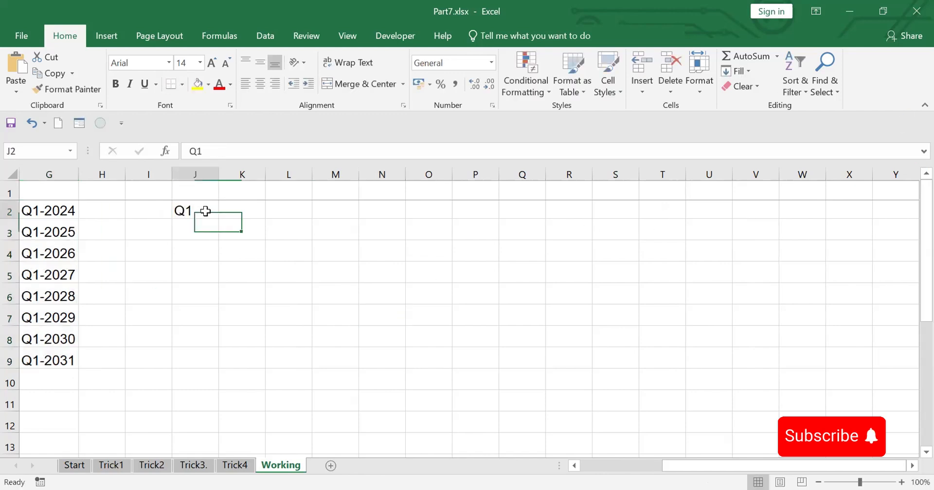
drag(218, 218, 210, 408)
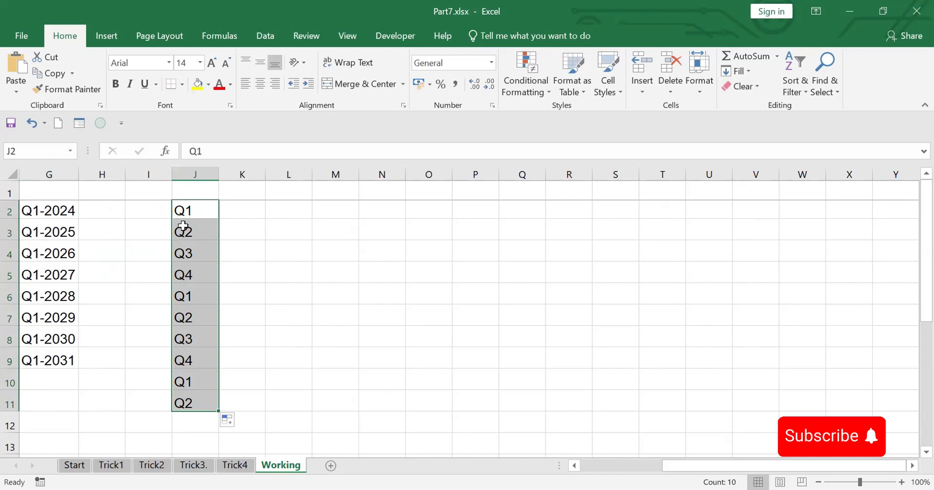
Enter the quarter label 1Q-2024, with the number before the Q, in L2
click(291, 211)
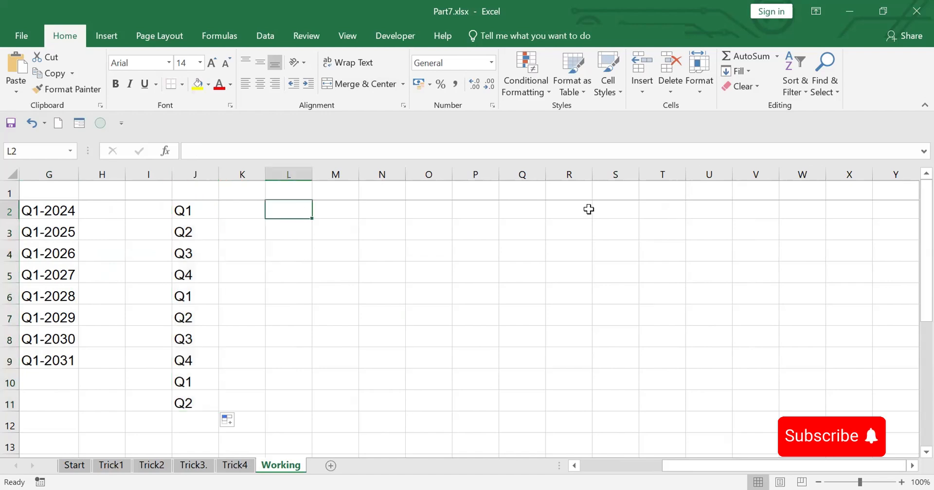
text(1)
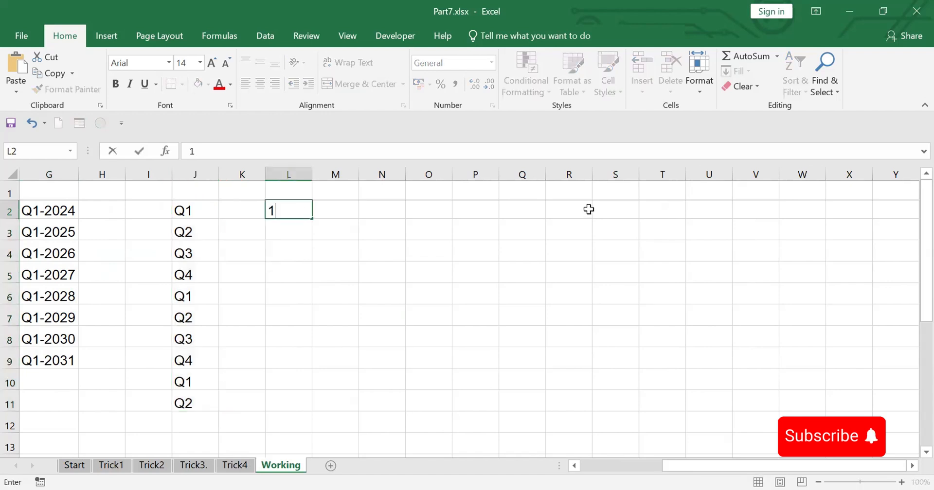
text(Q-2024)
click(439, 341)
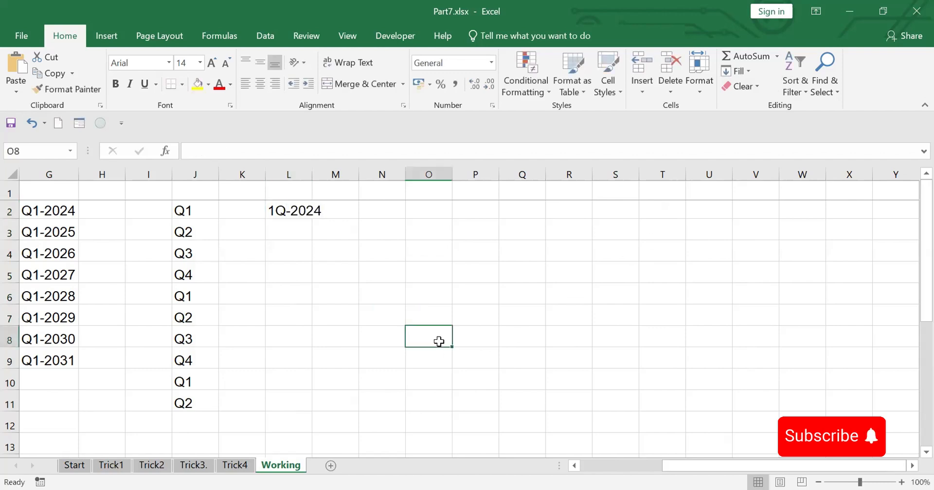
Autofit column L's width and fill the L2 quarter label down as a series to L11
double_click(312, 174)
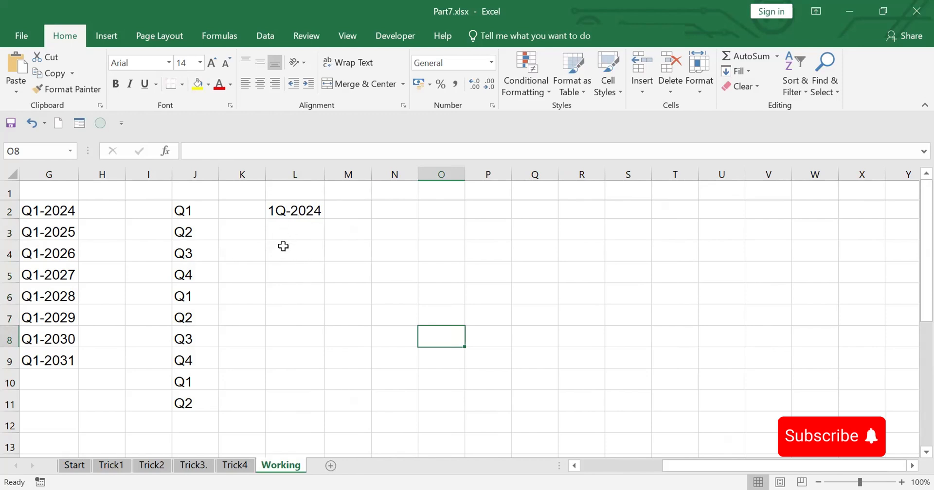
click(304, 209)
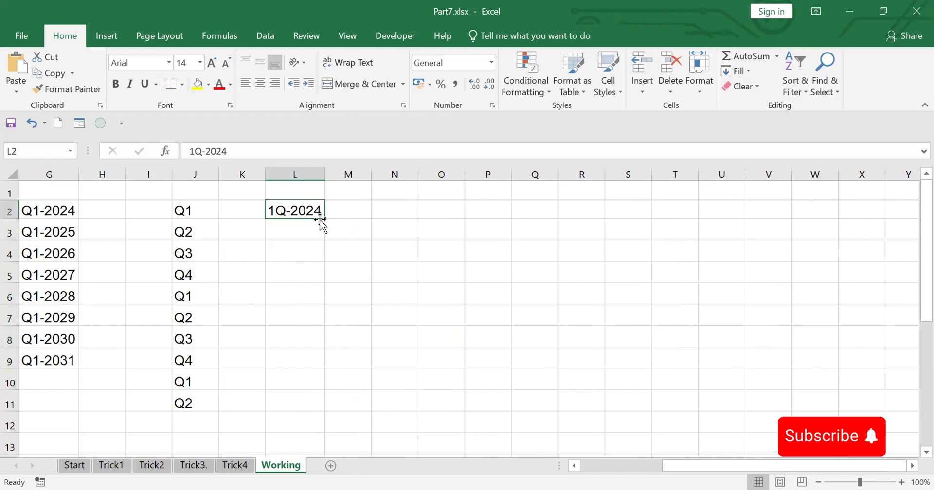
drag(325, 218, 323, 409)
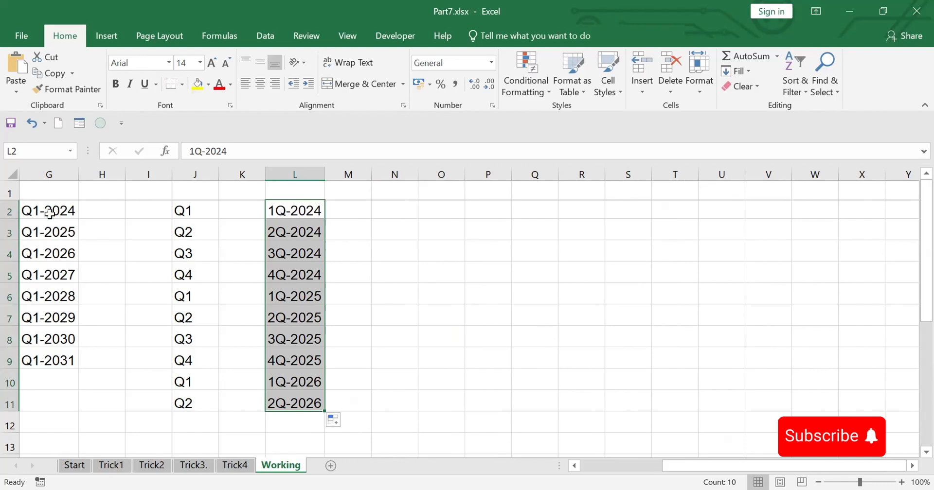
Enter Q1-2024 in M2 as the pattern and Flash Fill the rest of the column down to M11
click(357, 210)
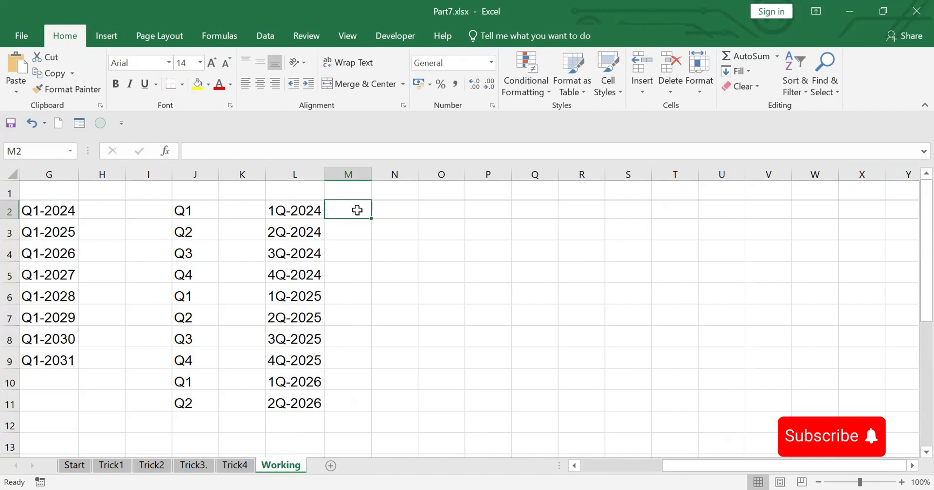
text(Q)
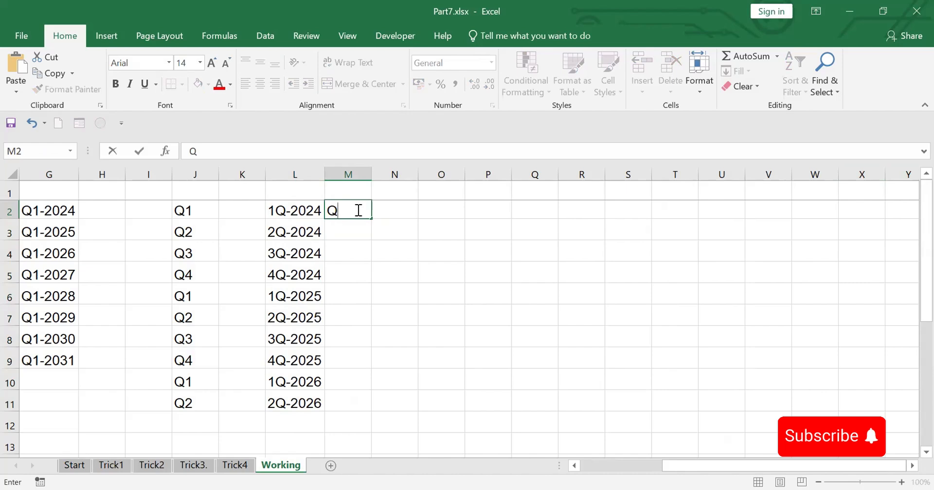
text(1-2024)
key(Return)
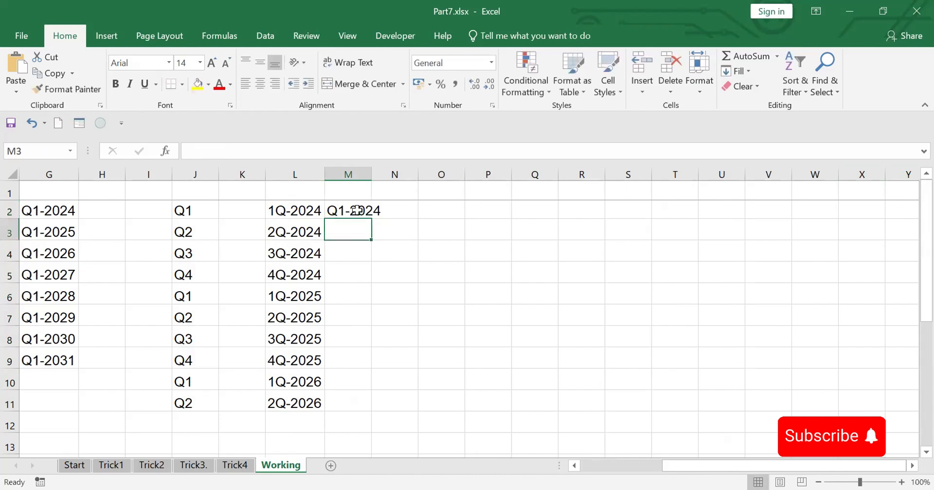
key(ctrl+e)
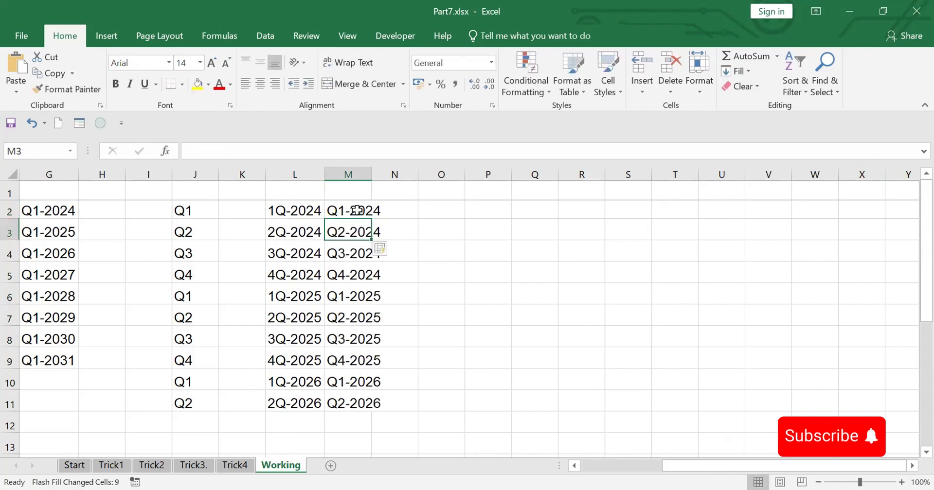
click(488, 300)
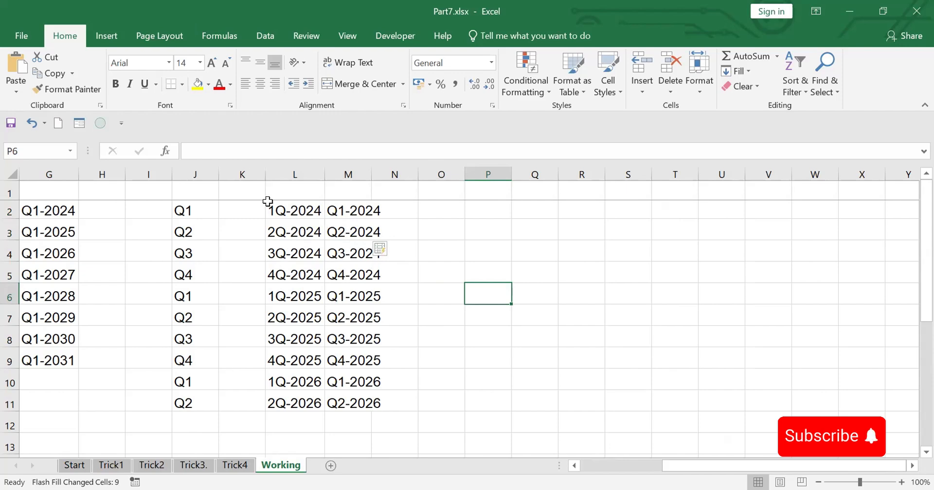
Copy the quarter labels in M2:M11 and paste them transposed as a horizontal row starting at P2
drag(344, 210, 360, 400)
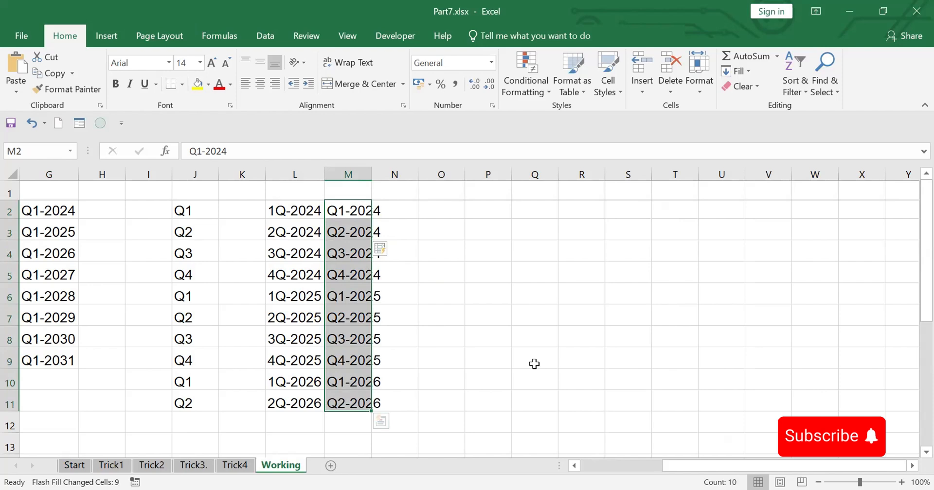
key(ctrl+c)
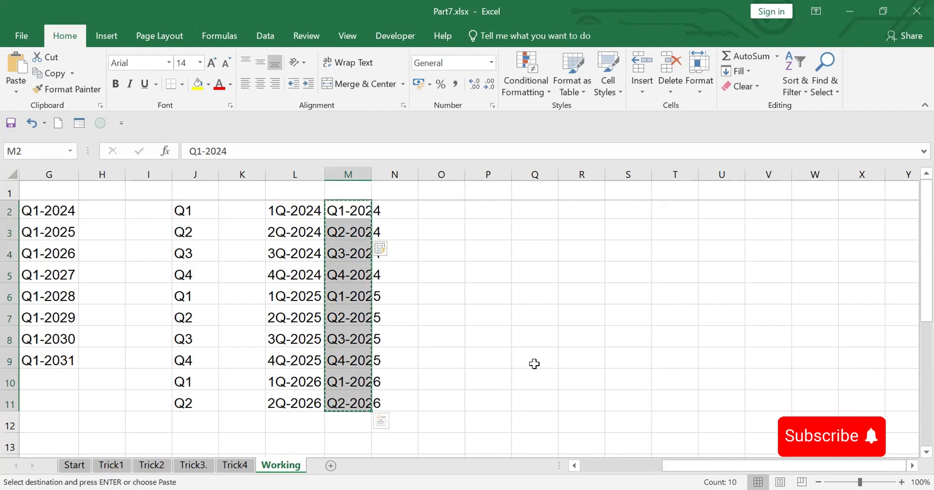
click(492, 211)
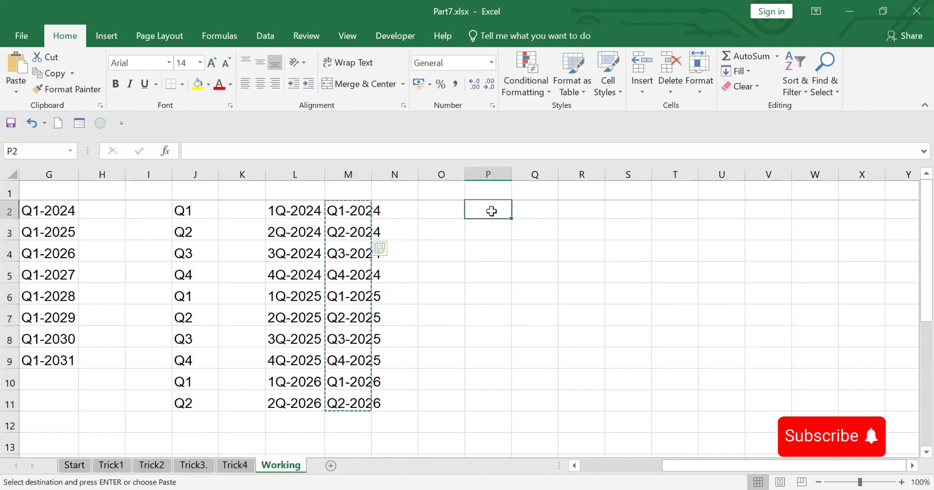
right_click(490, 211)
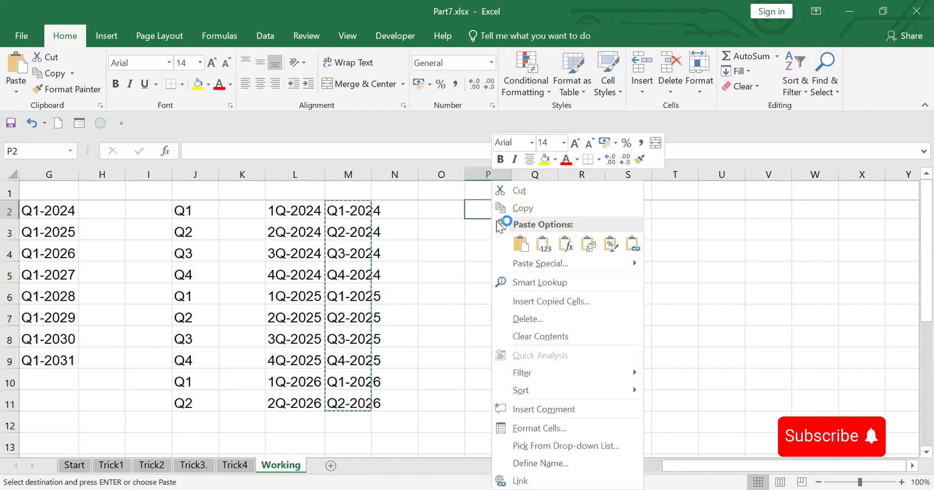
click(592, 246)
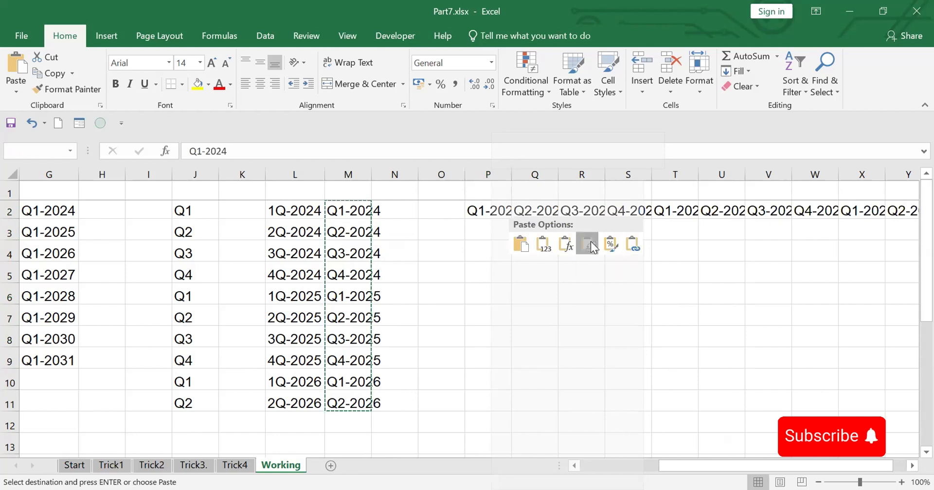
Autofit the widths of columns P through Y to the quarter labels, and return to the Start sheet
drag(484, 173, 871, 178)
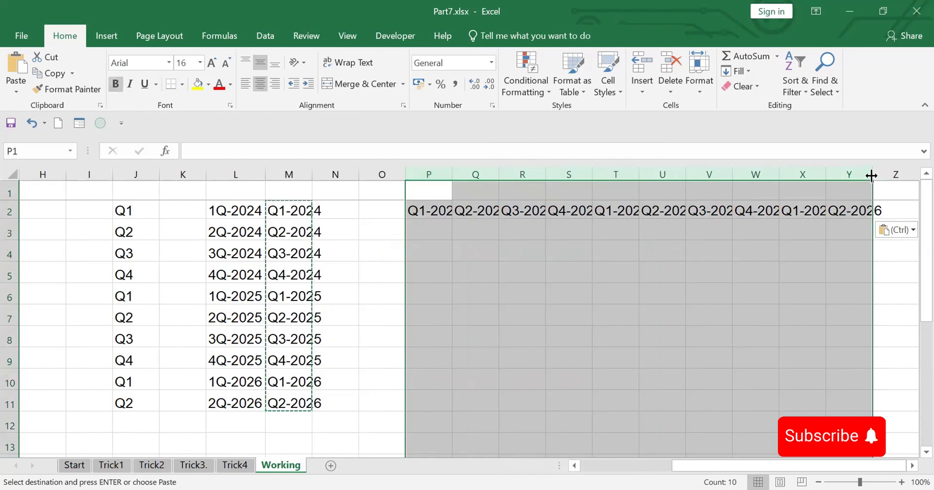
double_click(872, 176)
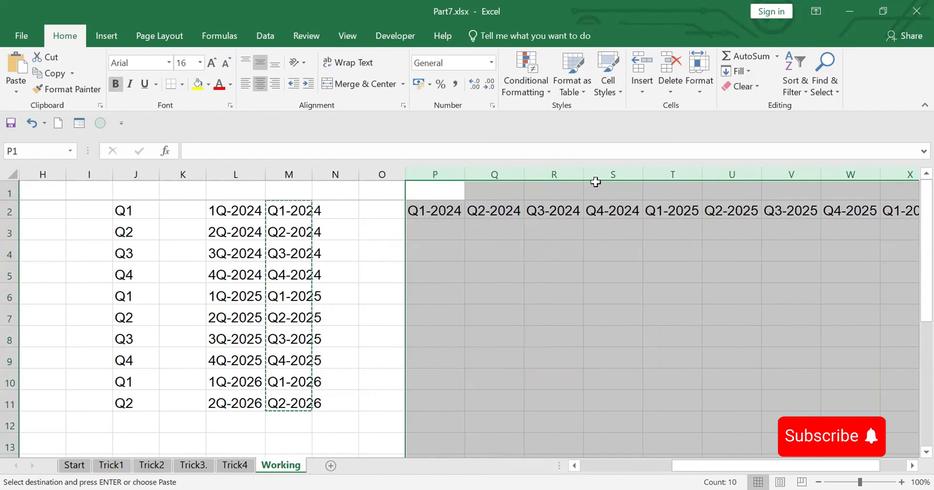
click(483, 270)
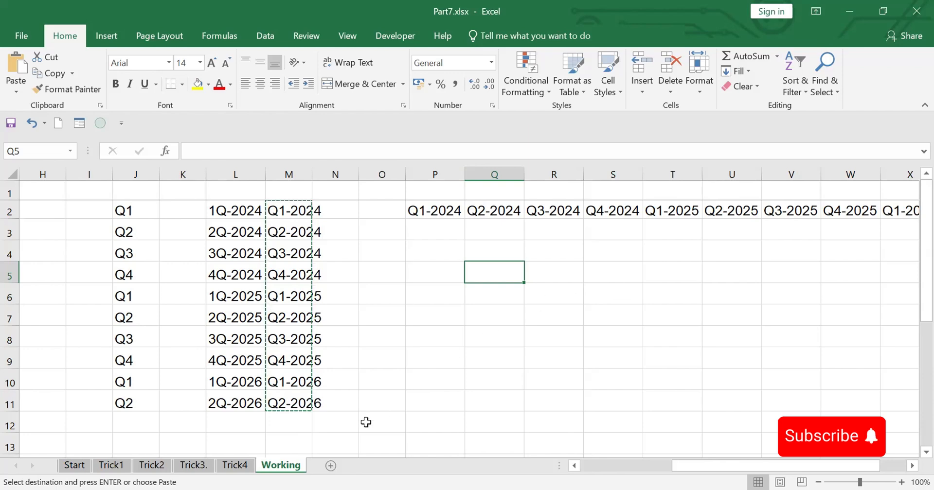
click(74, 465)
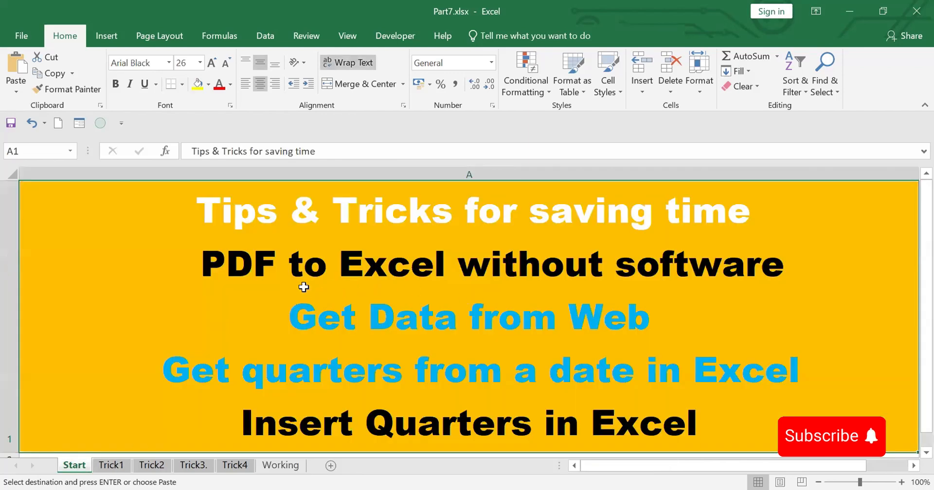